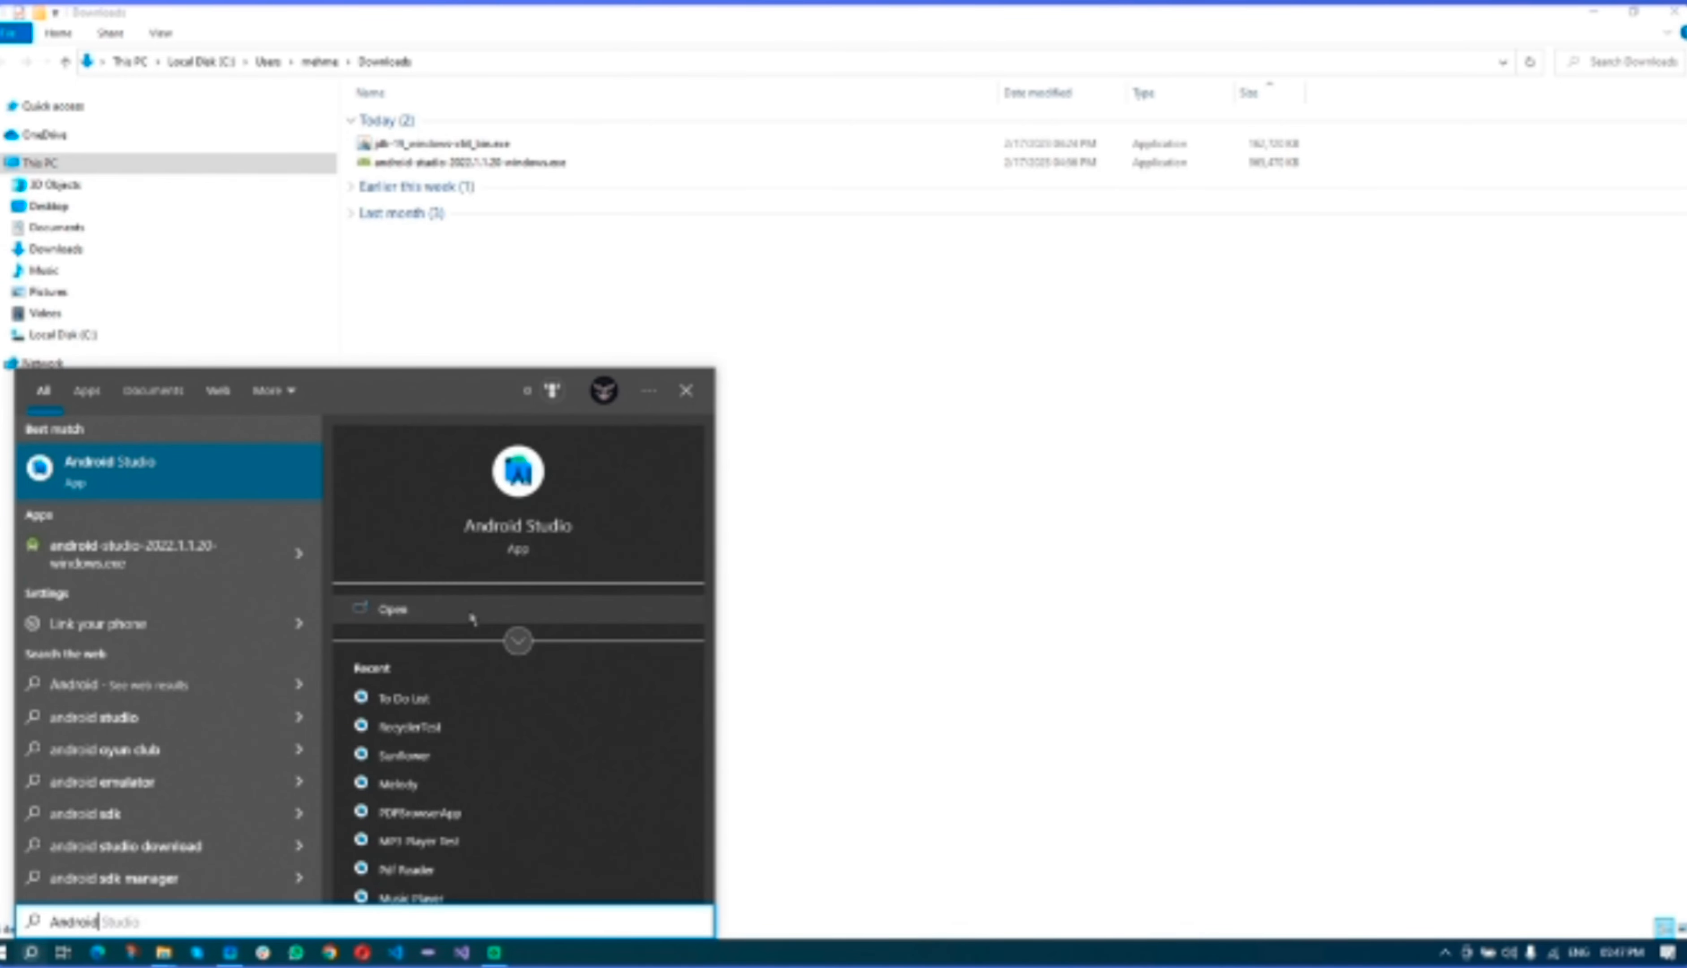
- Launch Android Studio from the Start menu's 'Android' search result
left_click(473, 617)
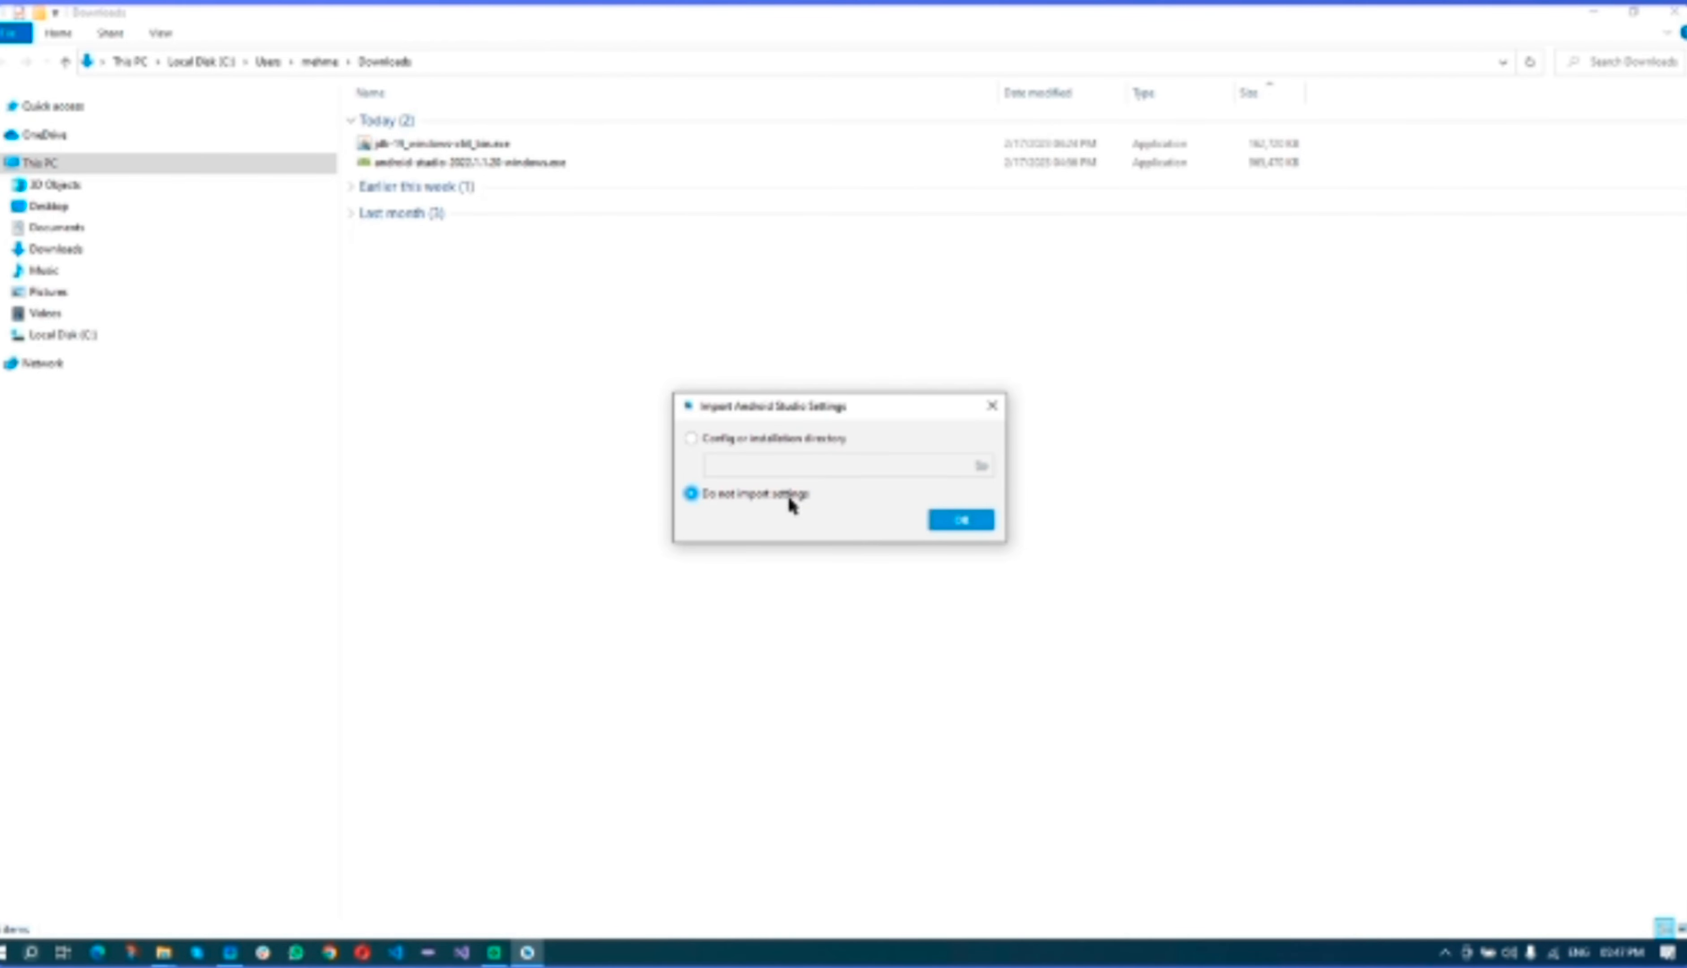
- Skip importing previous settings, enlarge the Setup Wizard at the top-left, and pass the Welcome page
left_click(956, 523)
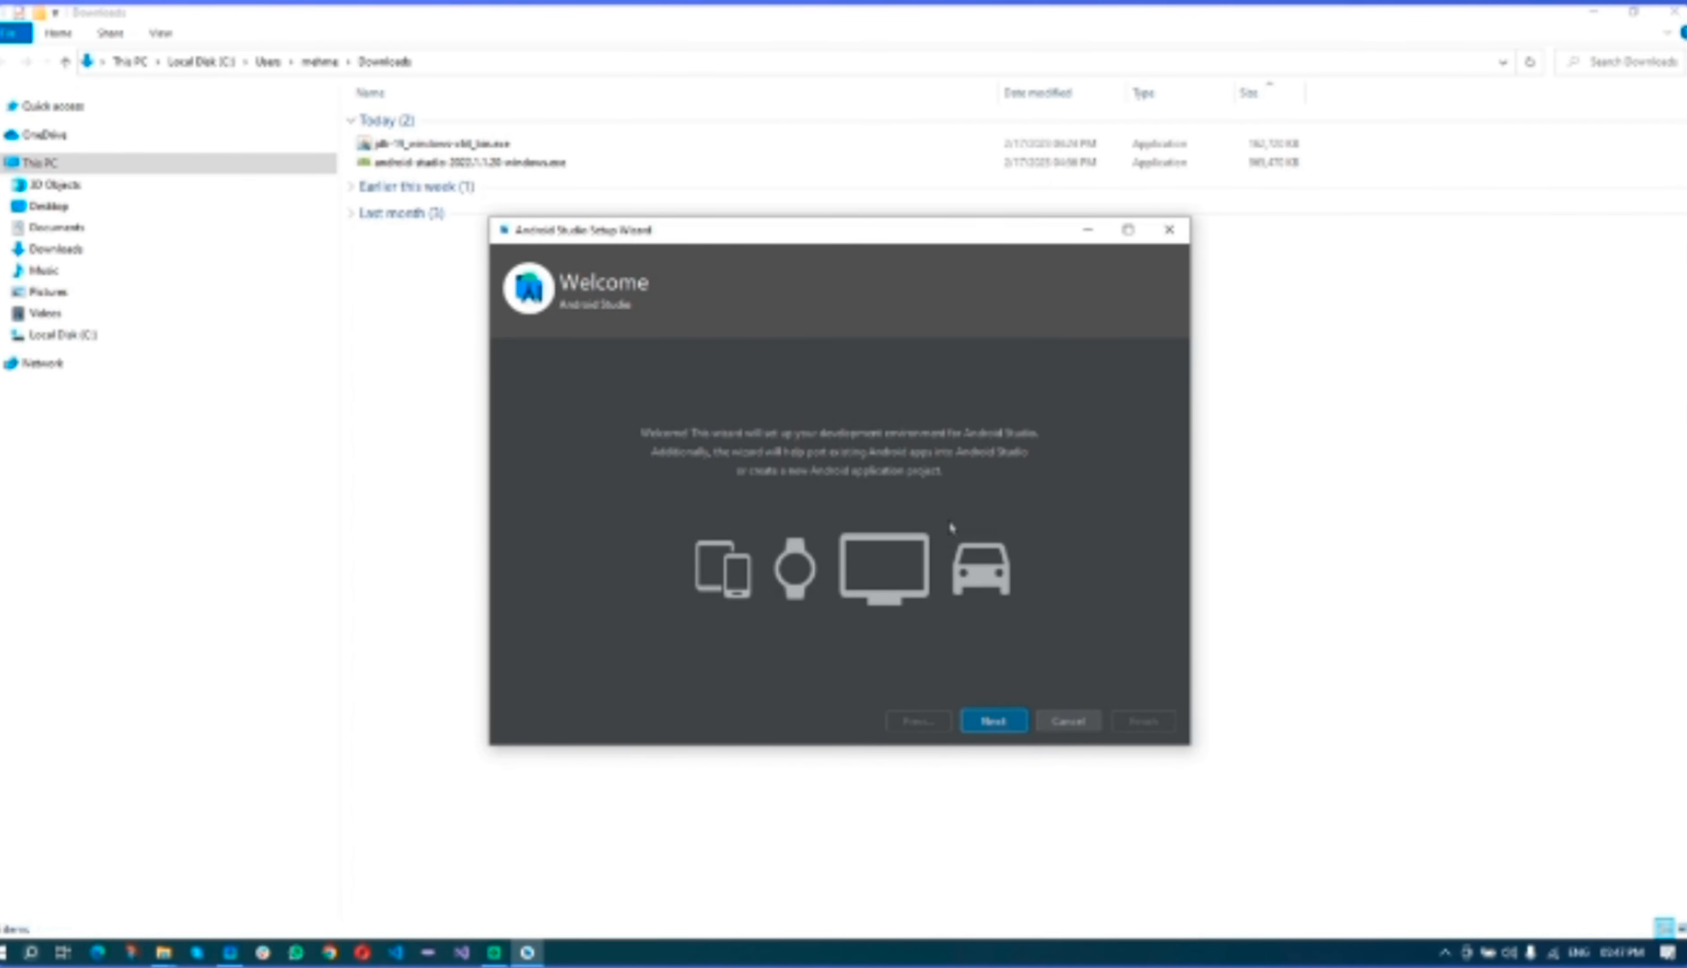
left_click_drag(1010, 233, 651, 62)
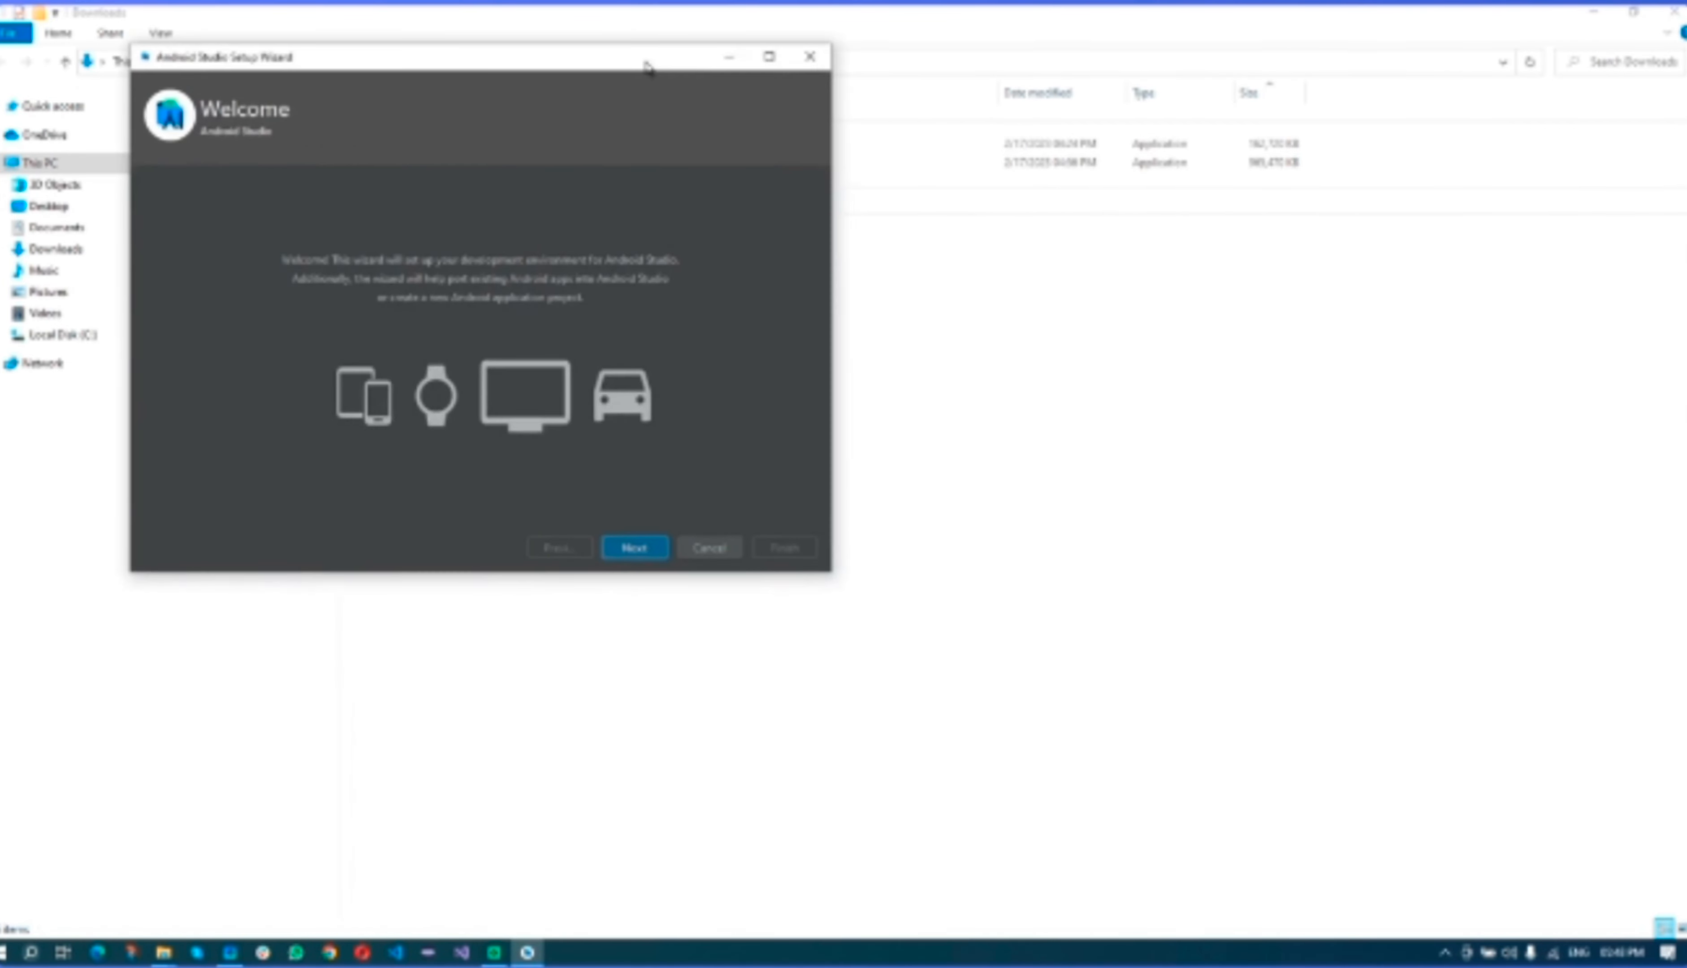
left_click_drag(831, 571, 1627, 904)
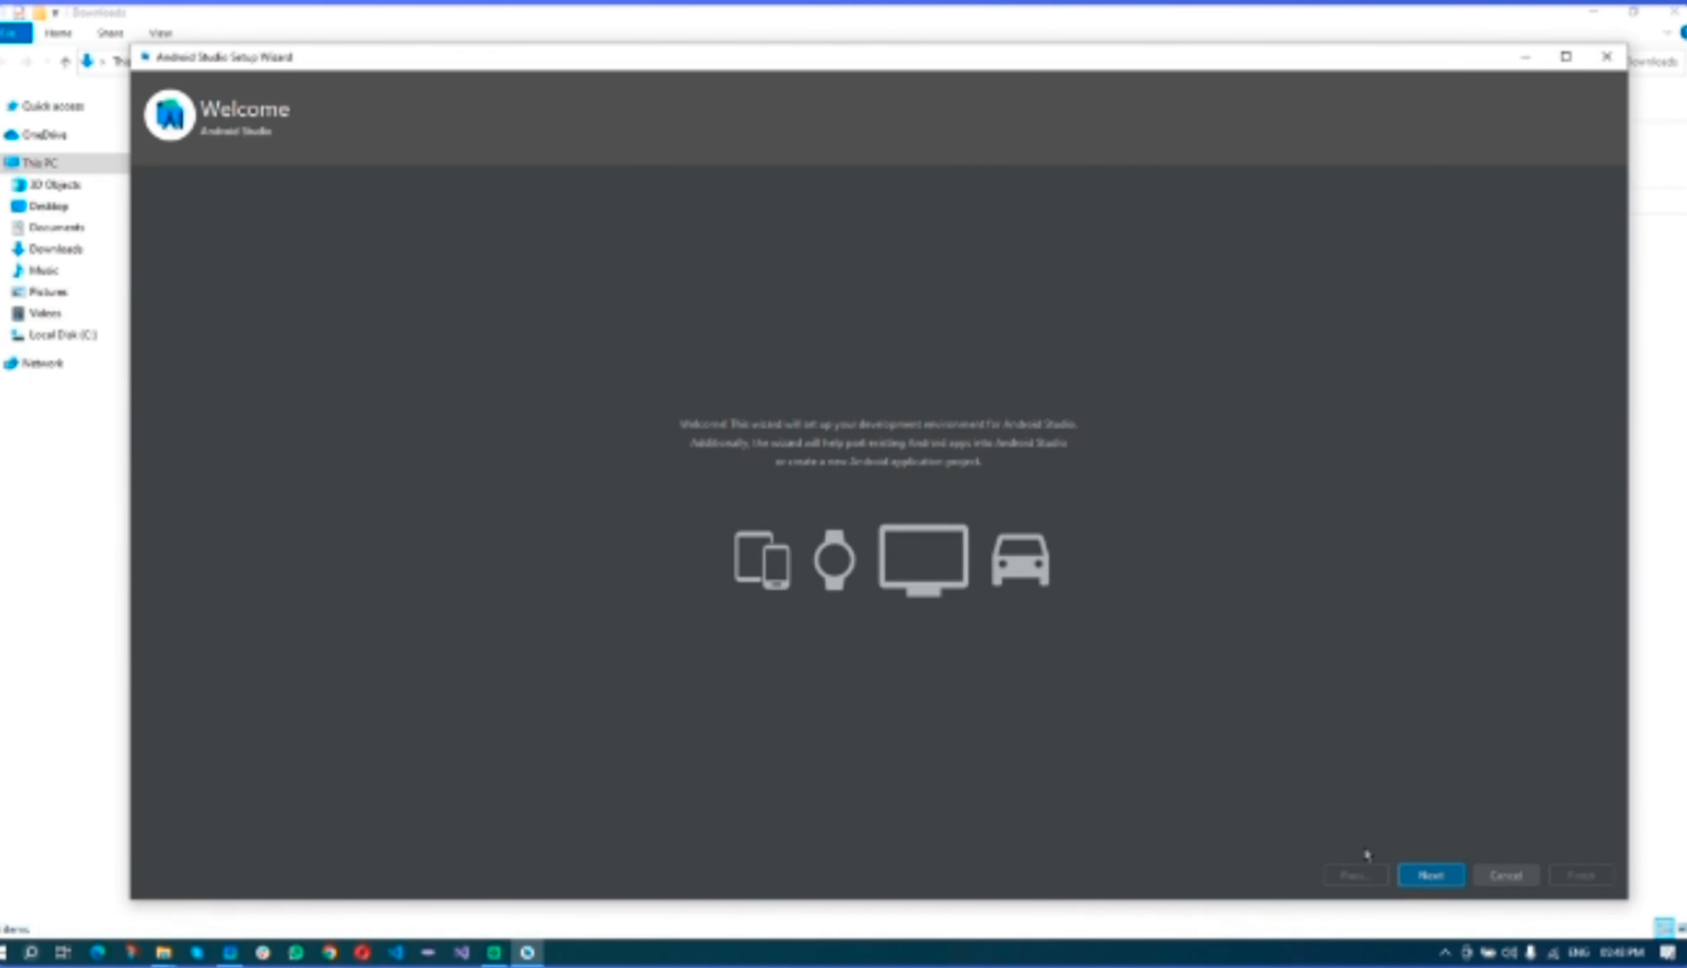
left_click(1431, 875)
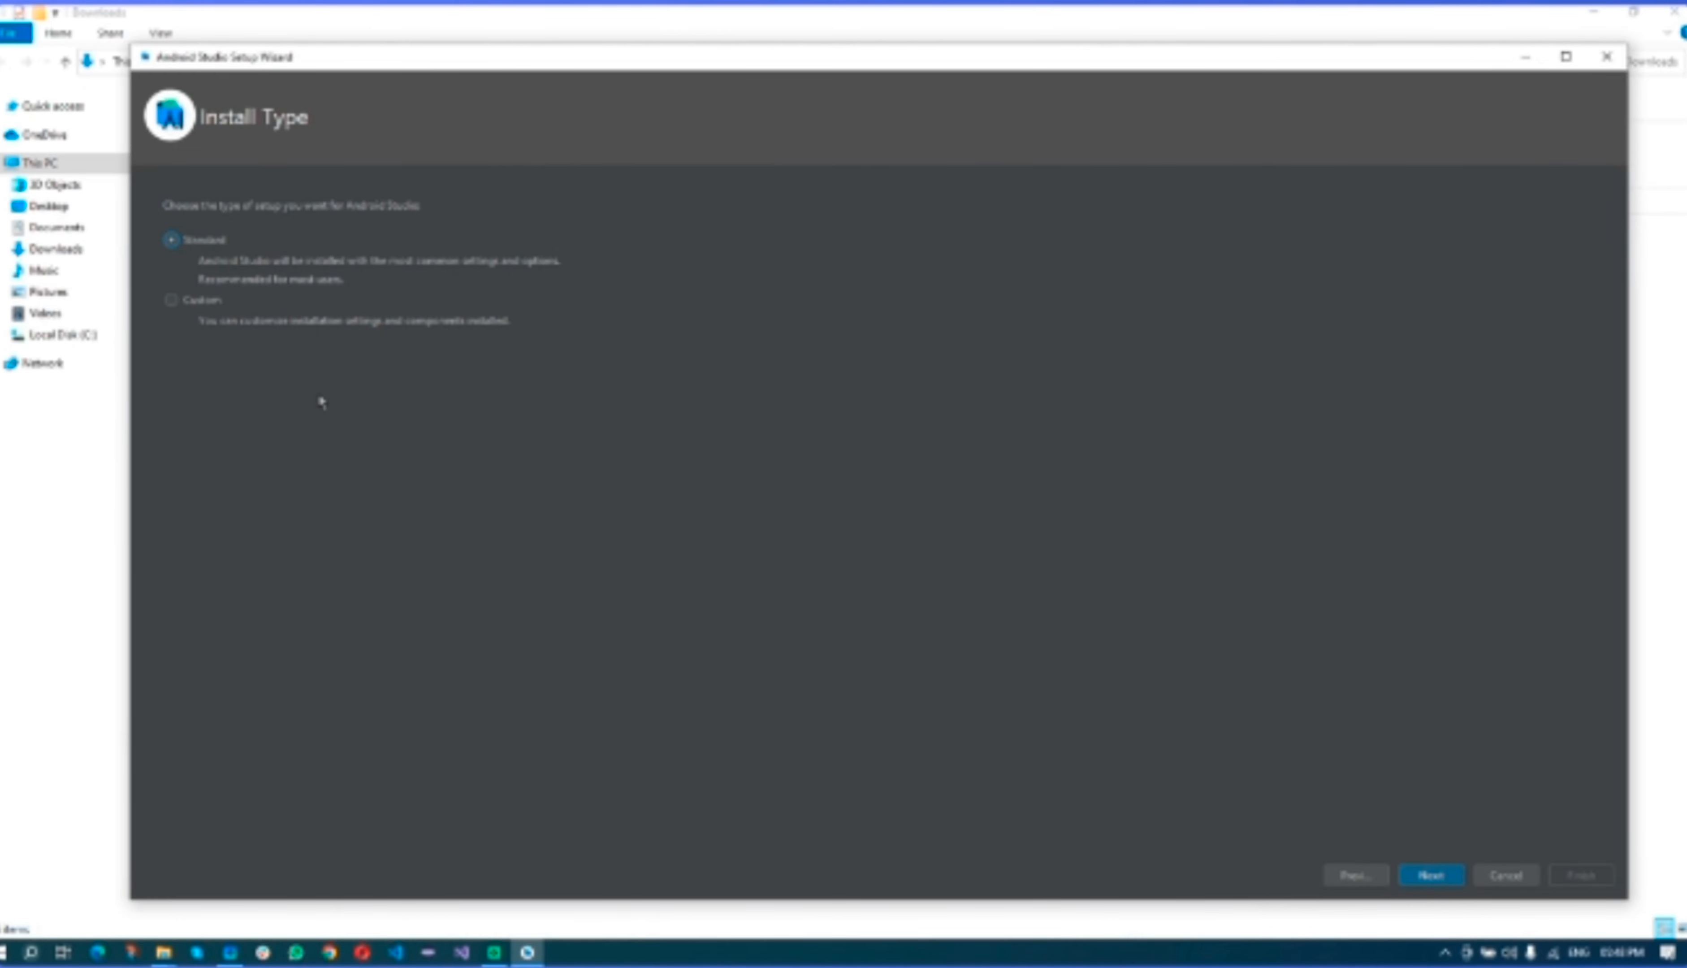
- Select the Custom install type and advance to the JDK location step
left_click(201, 302)
left_click(203, 244)
left_click(1431, 877)
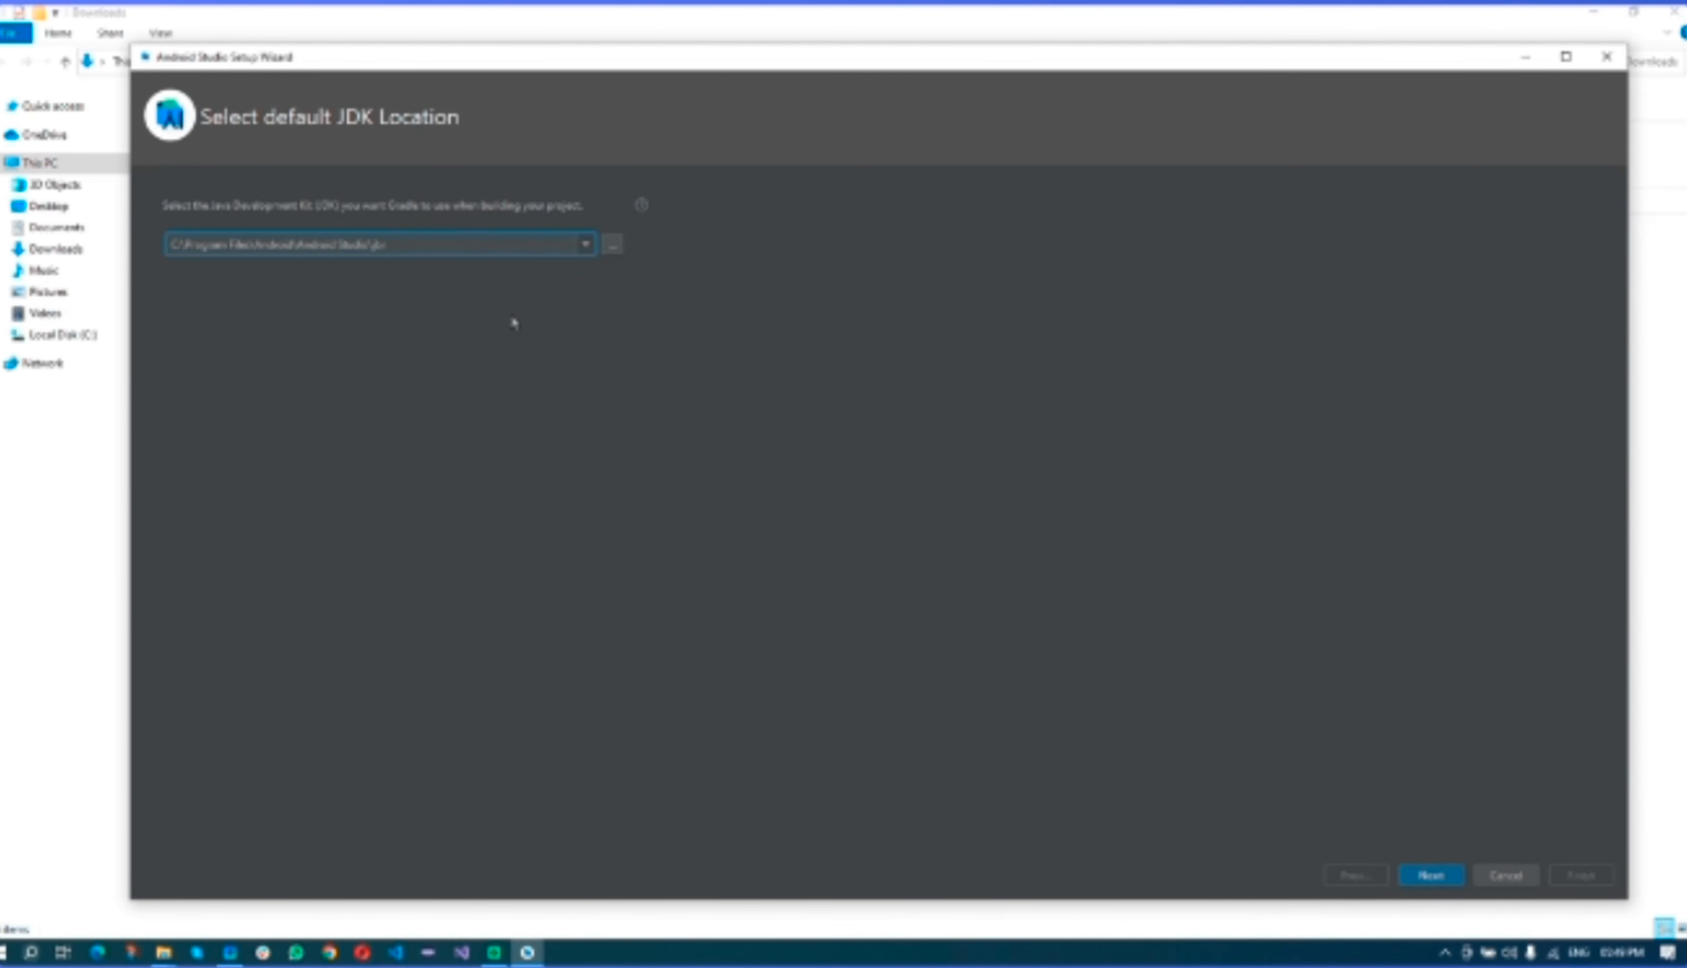
- Keep the Embedded JDK as the default JDK location
left_click(586, 245)
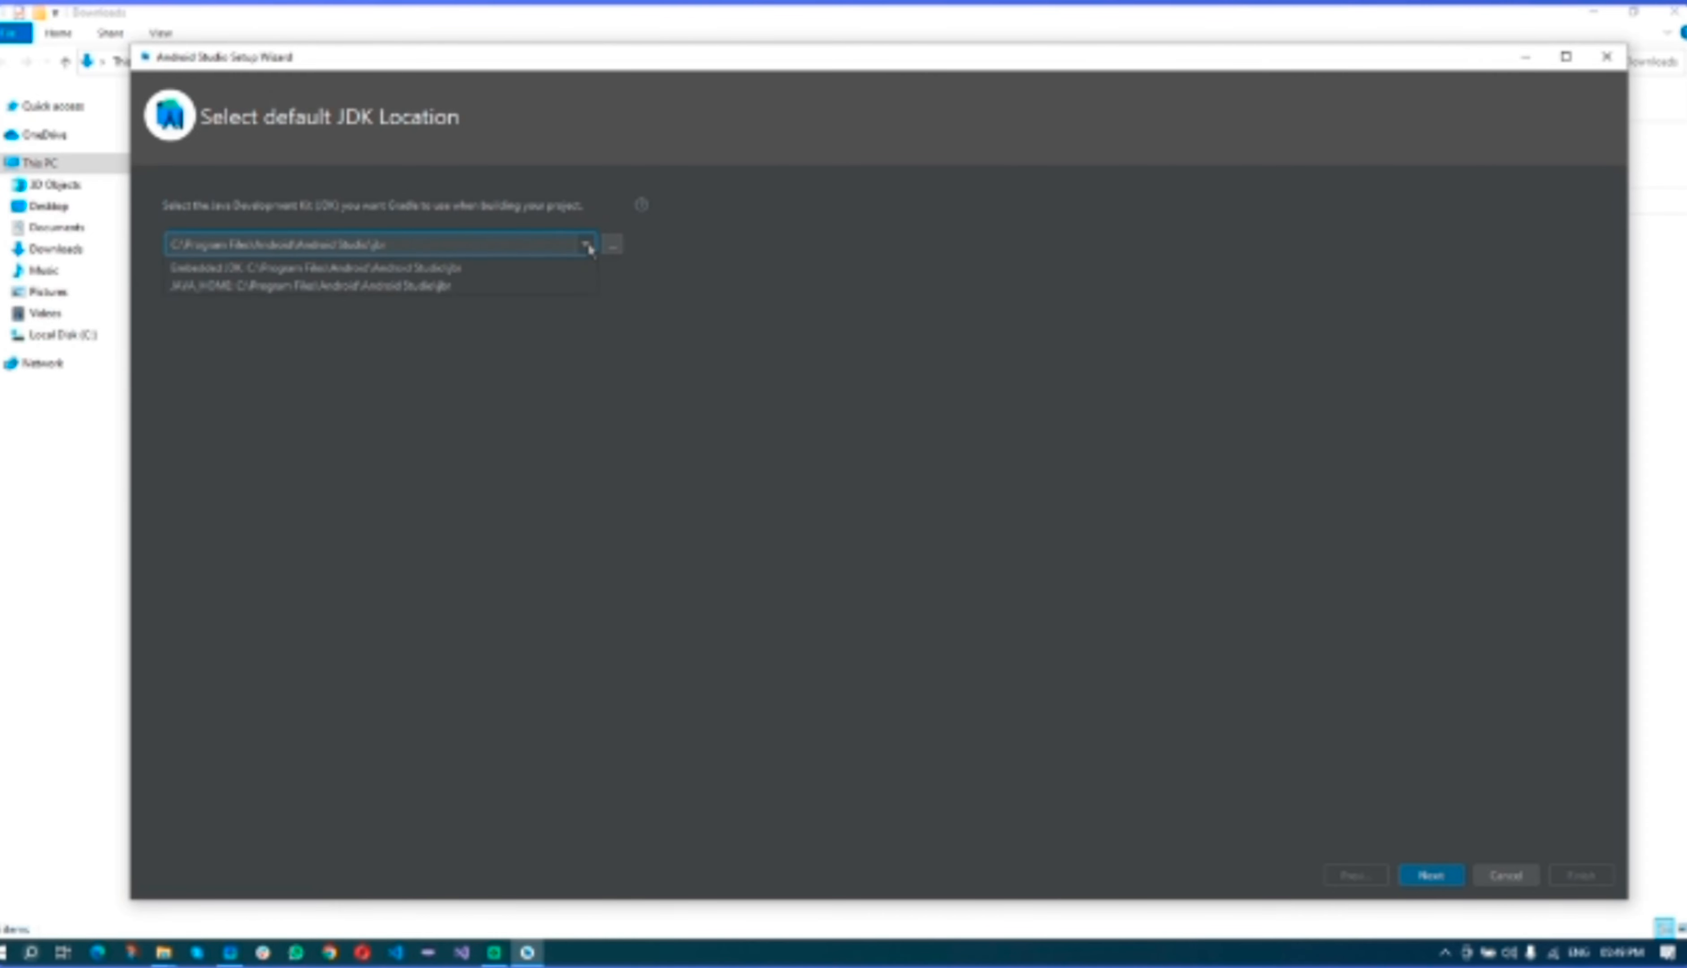
left_click(519, 269)
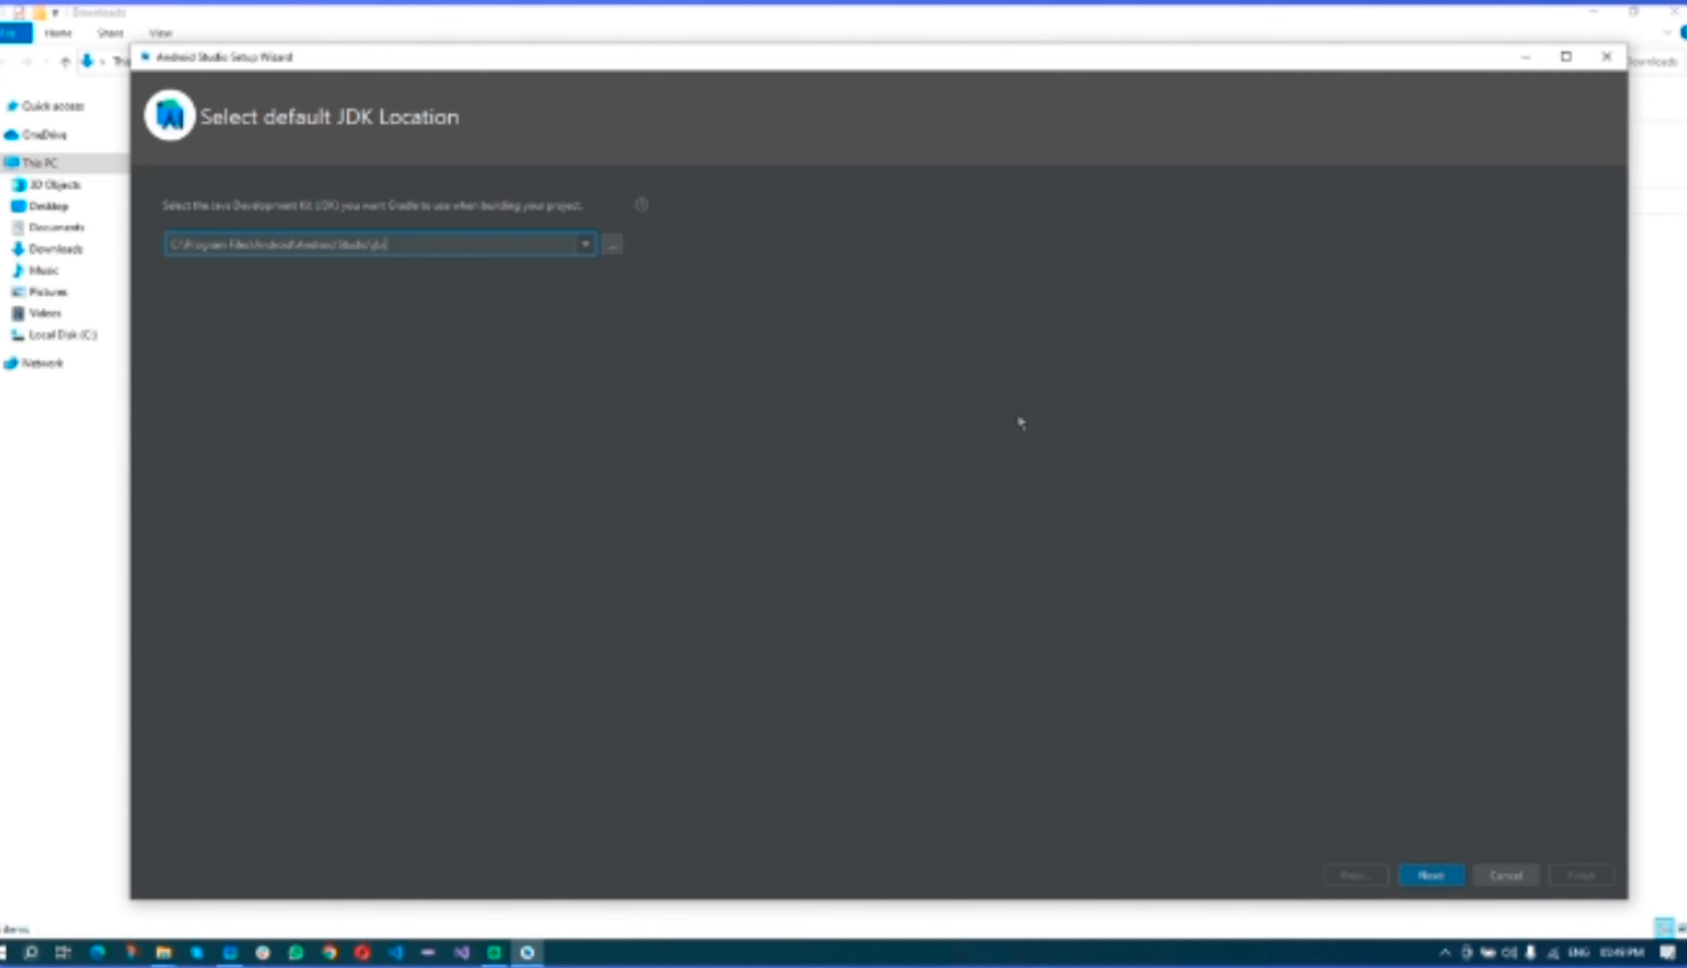
left_click(1430, 879)
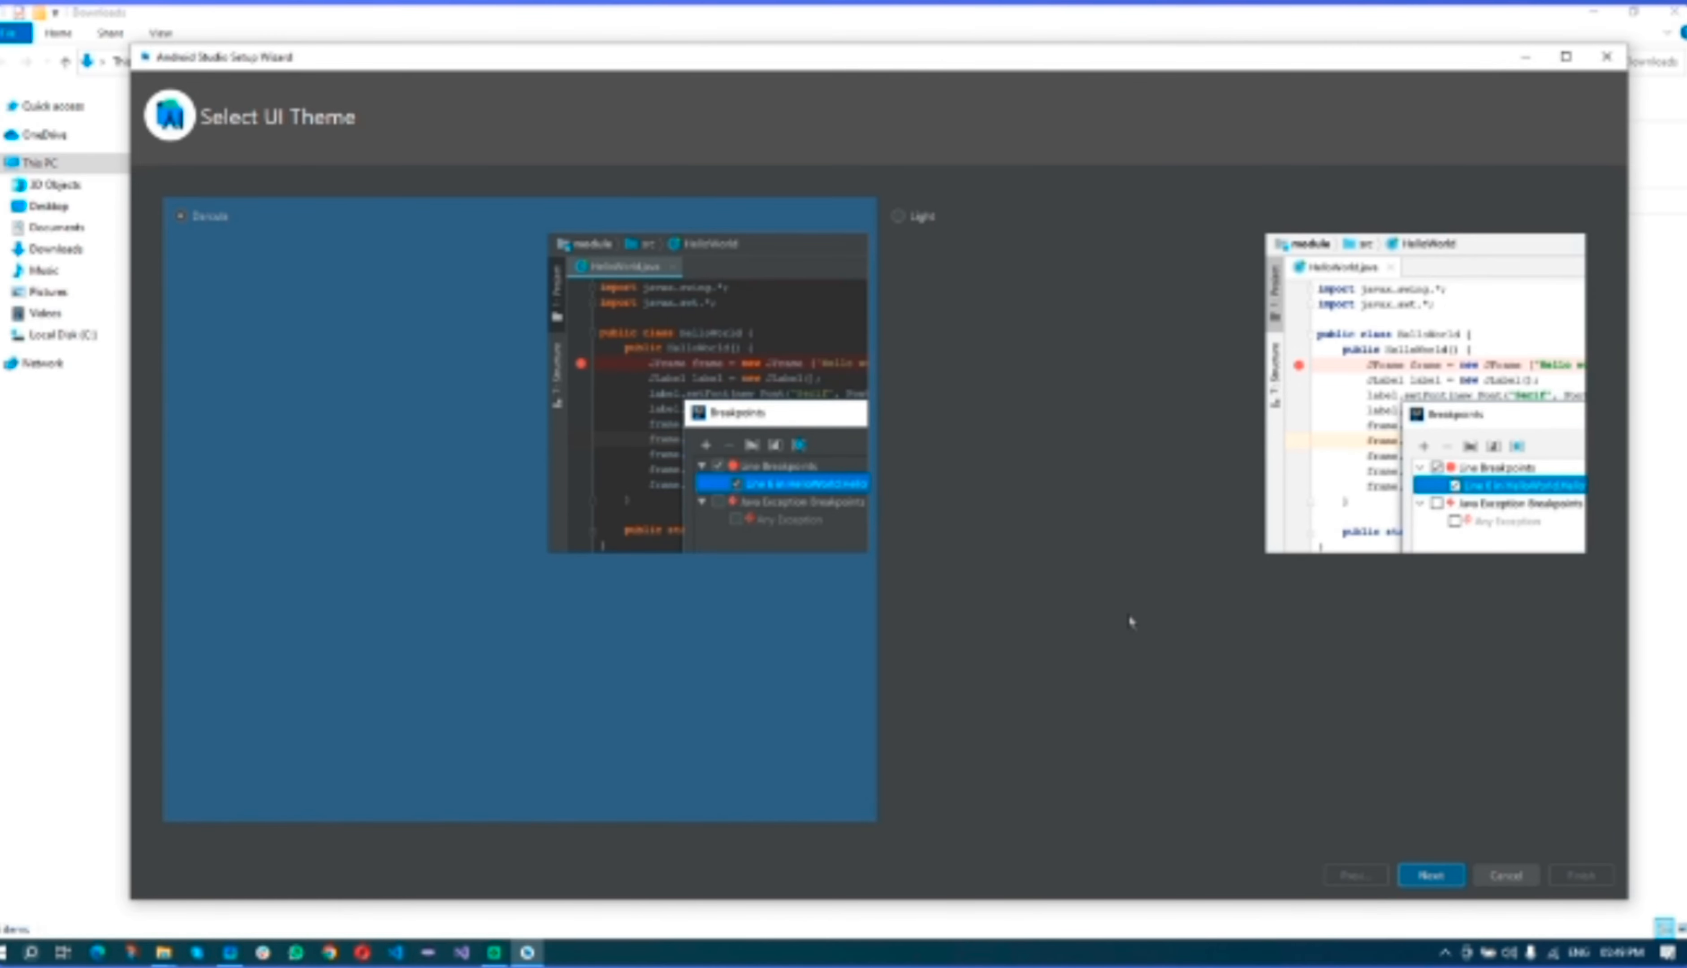
- Choose the Light UI theme for Android Studio
left_click(922, 220)
left_click(207, 216)
left_click(928, 217)
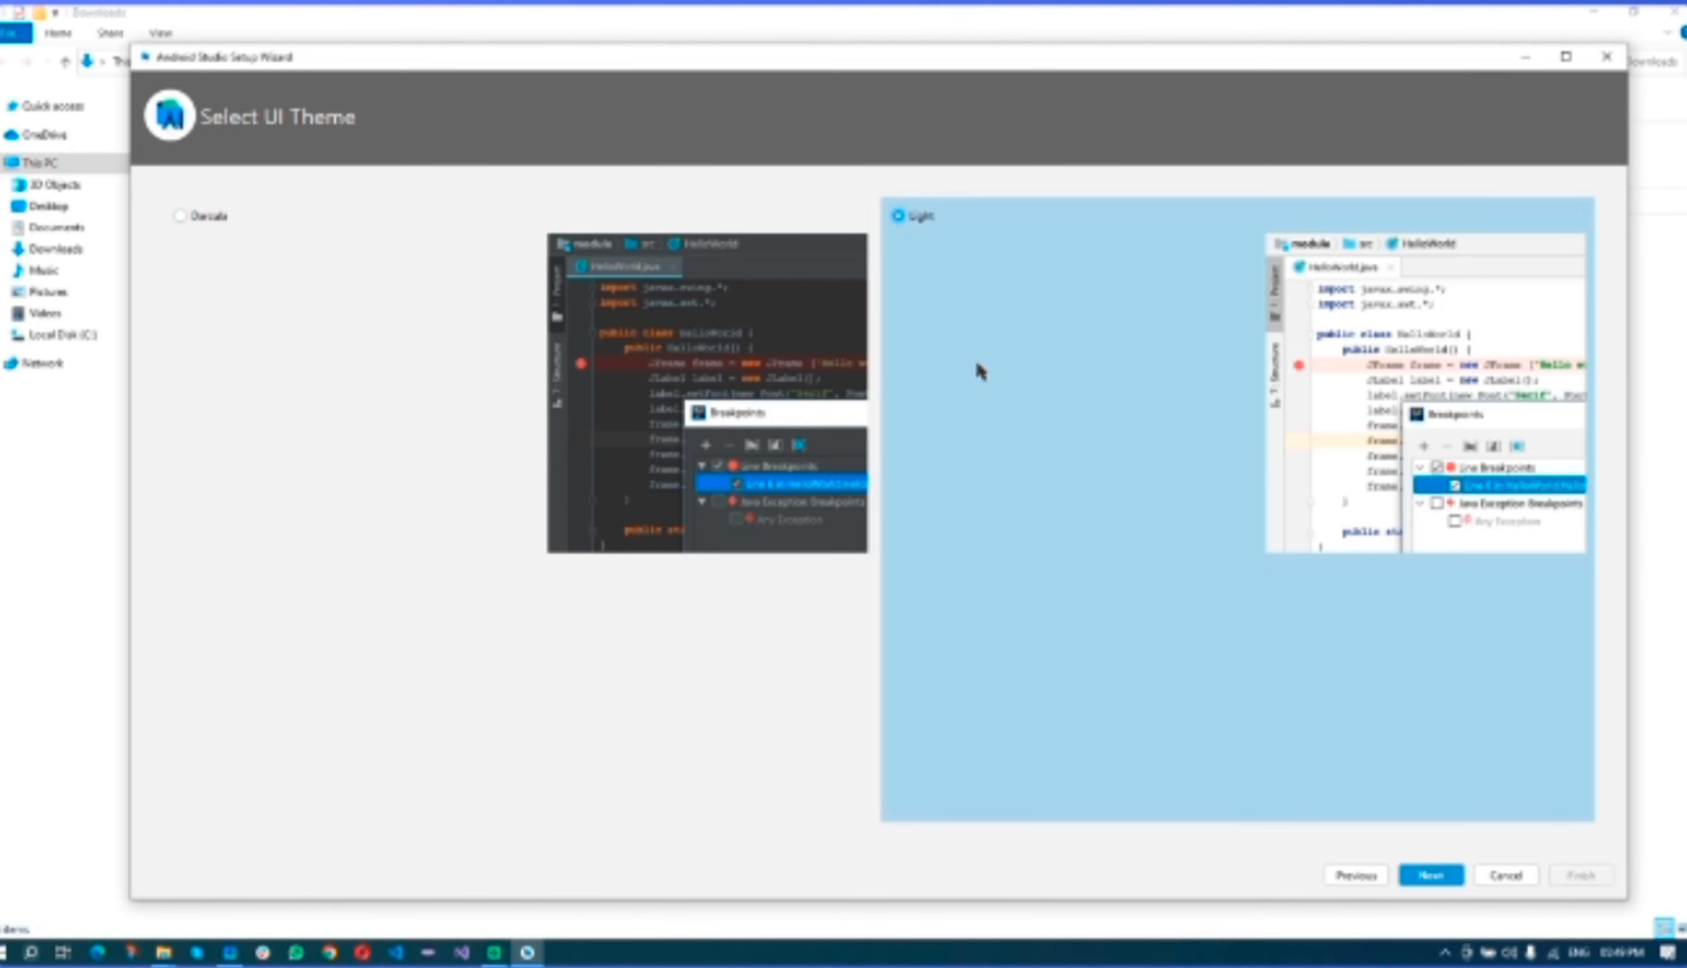
left_click(1436, 878)
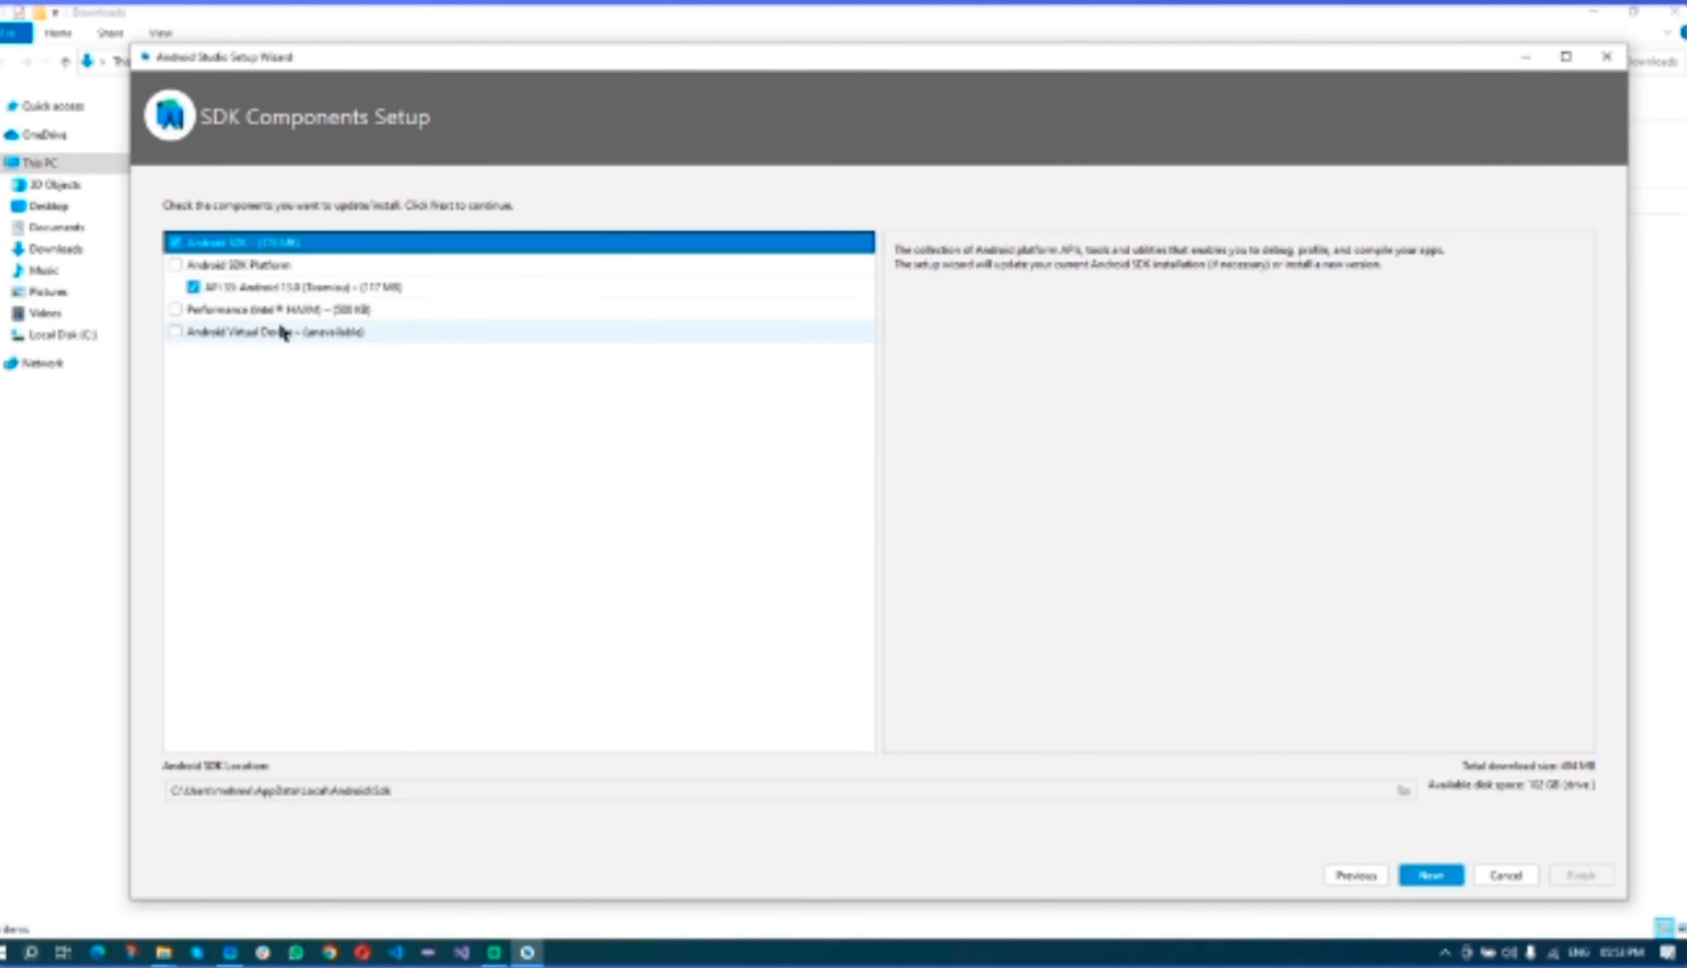
- Add Performance (Intel HAXM) to the SDK components and dismiss the missing-component warning
left_click(268, 309)
left_click(244, 333)
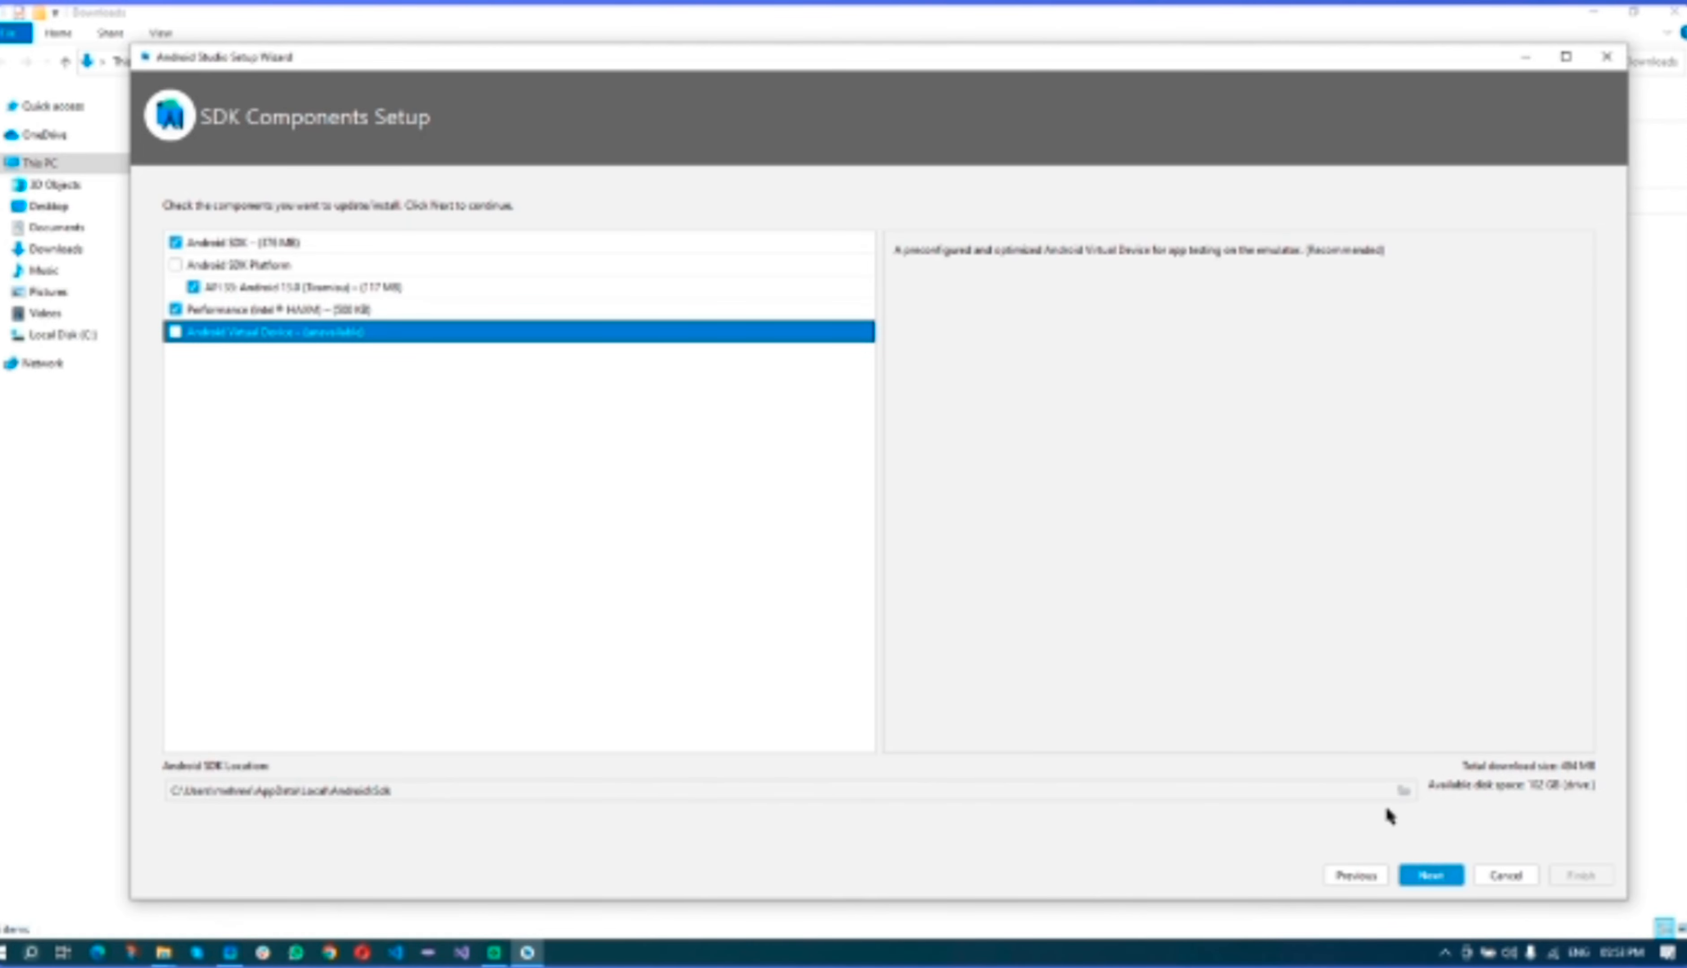
left_click(1402, 789)
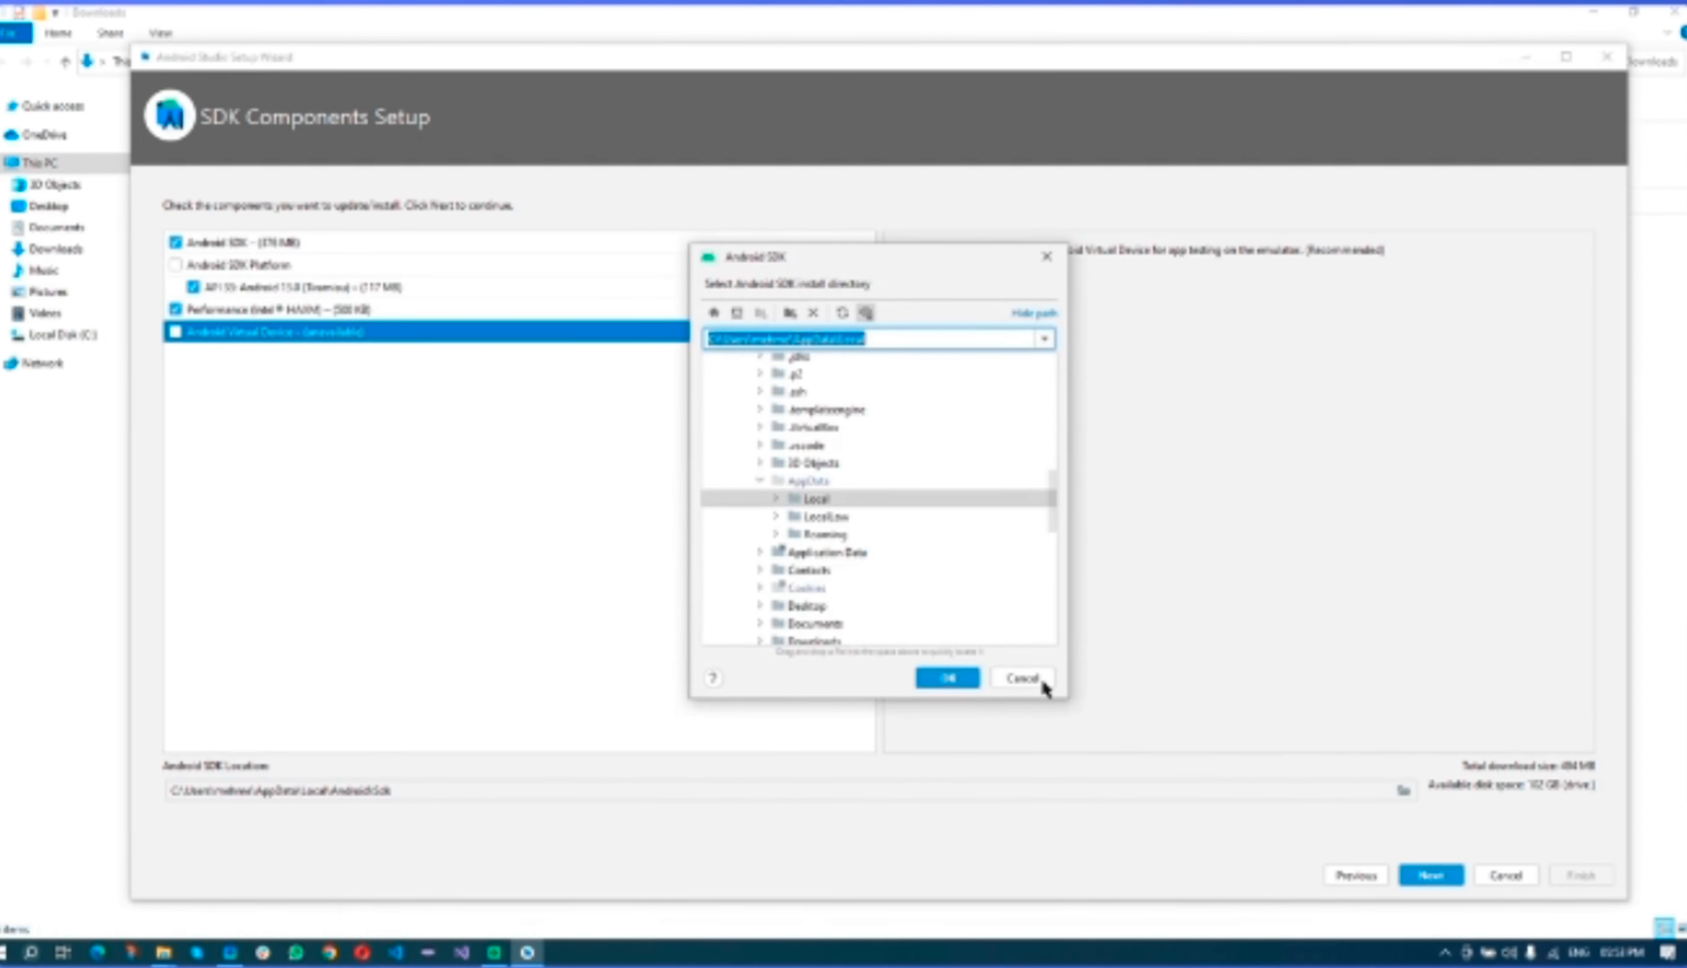
left_click(1023, 678)
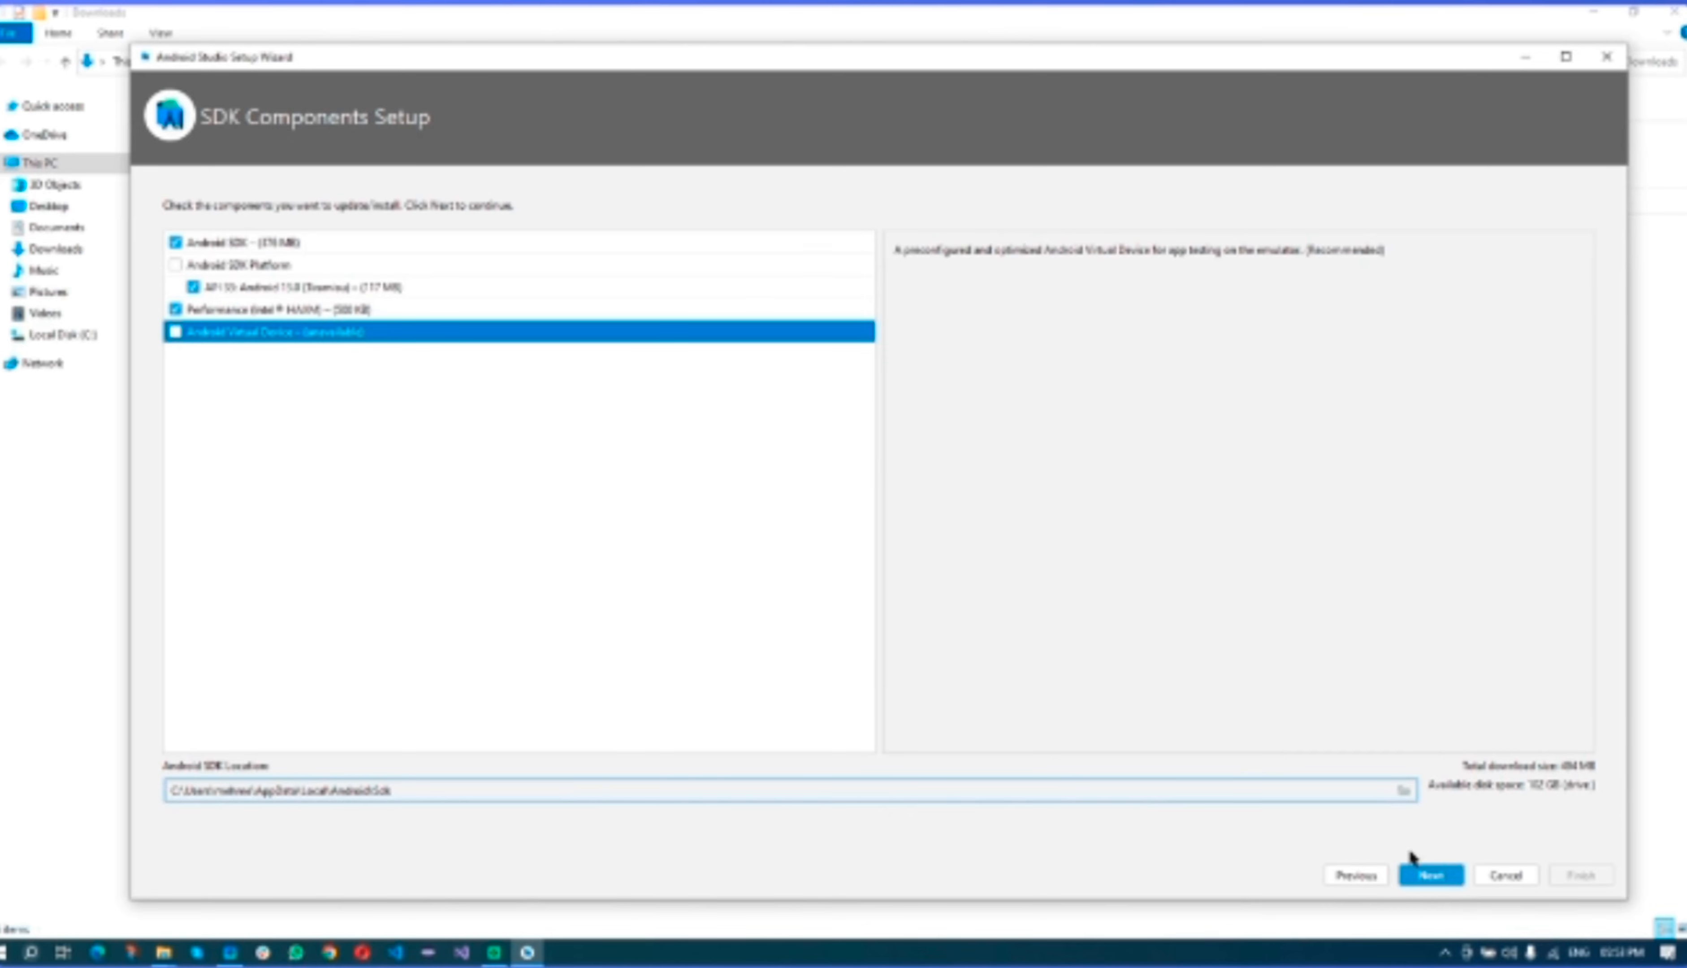
left_click(1433, 876)
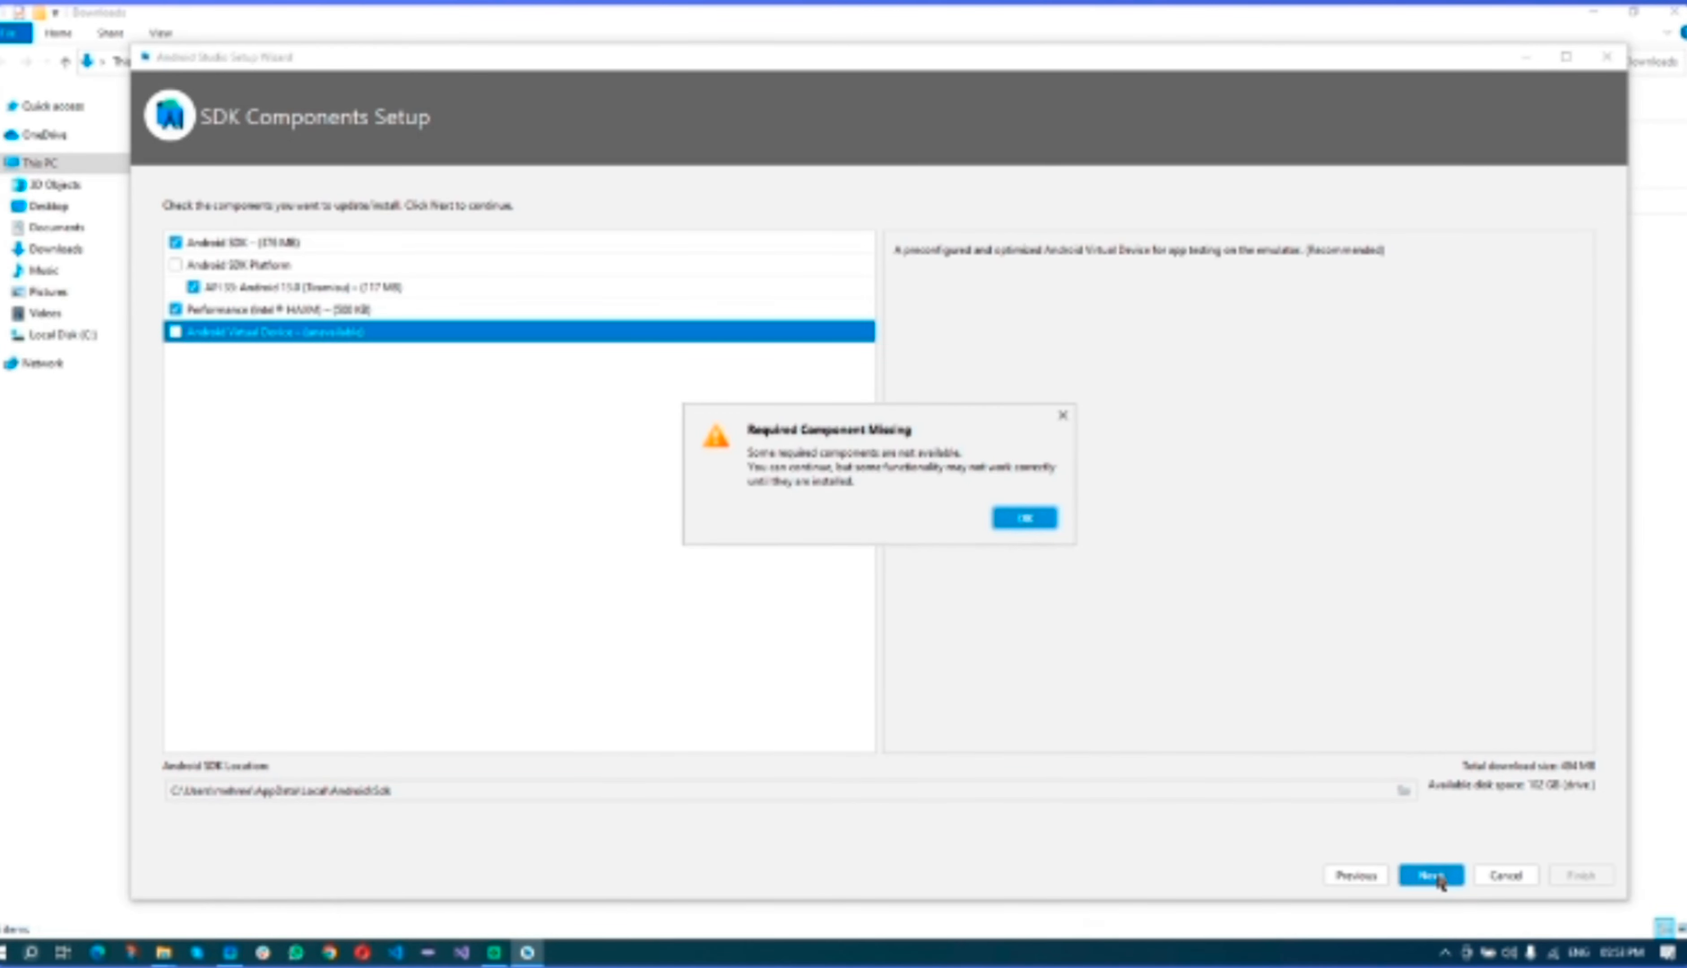
left_click(1026, 519)
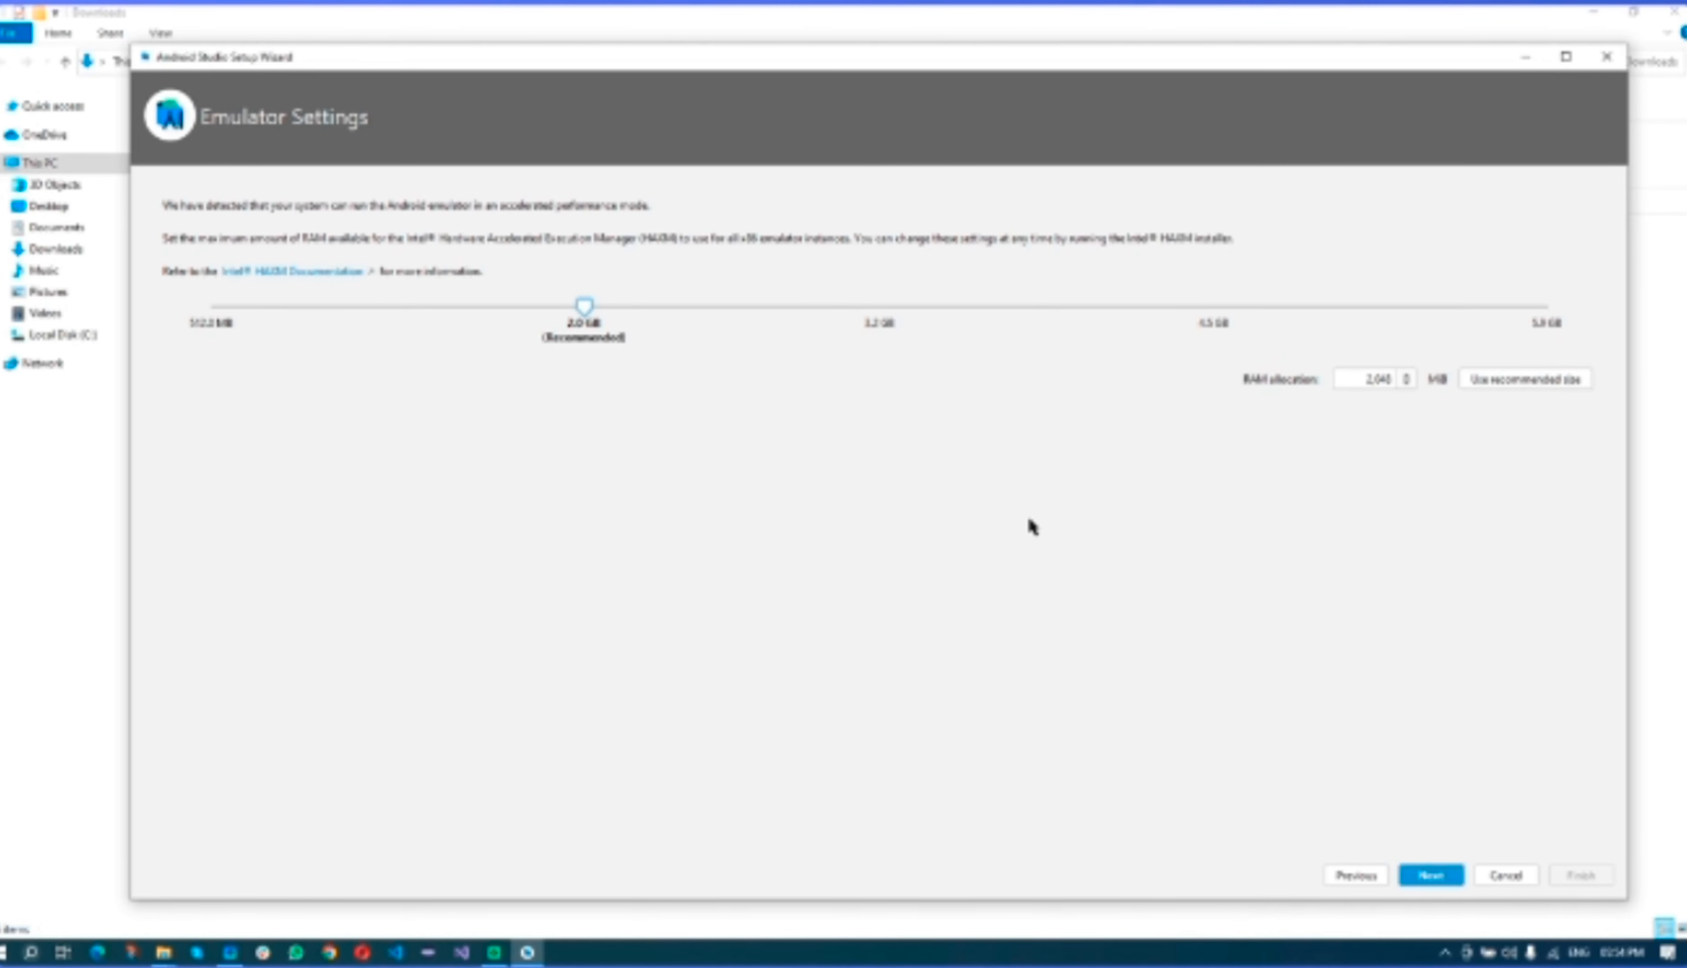
- Keep the recommended 2,048 MB emulator RAM and confirm the Verify Settings summary
left_click(1427, 879)
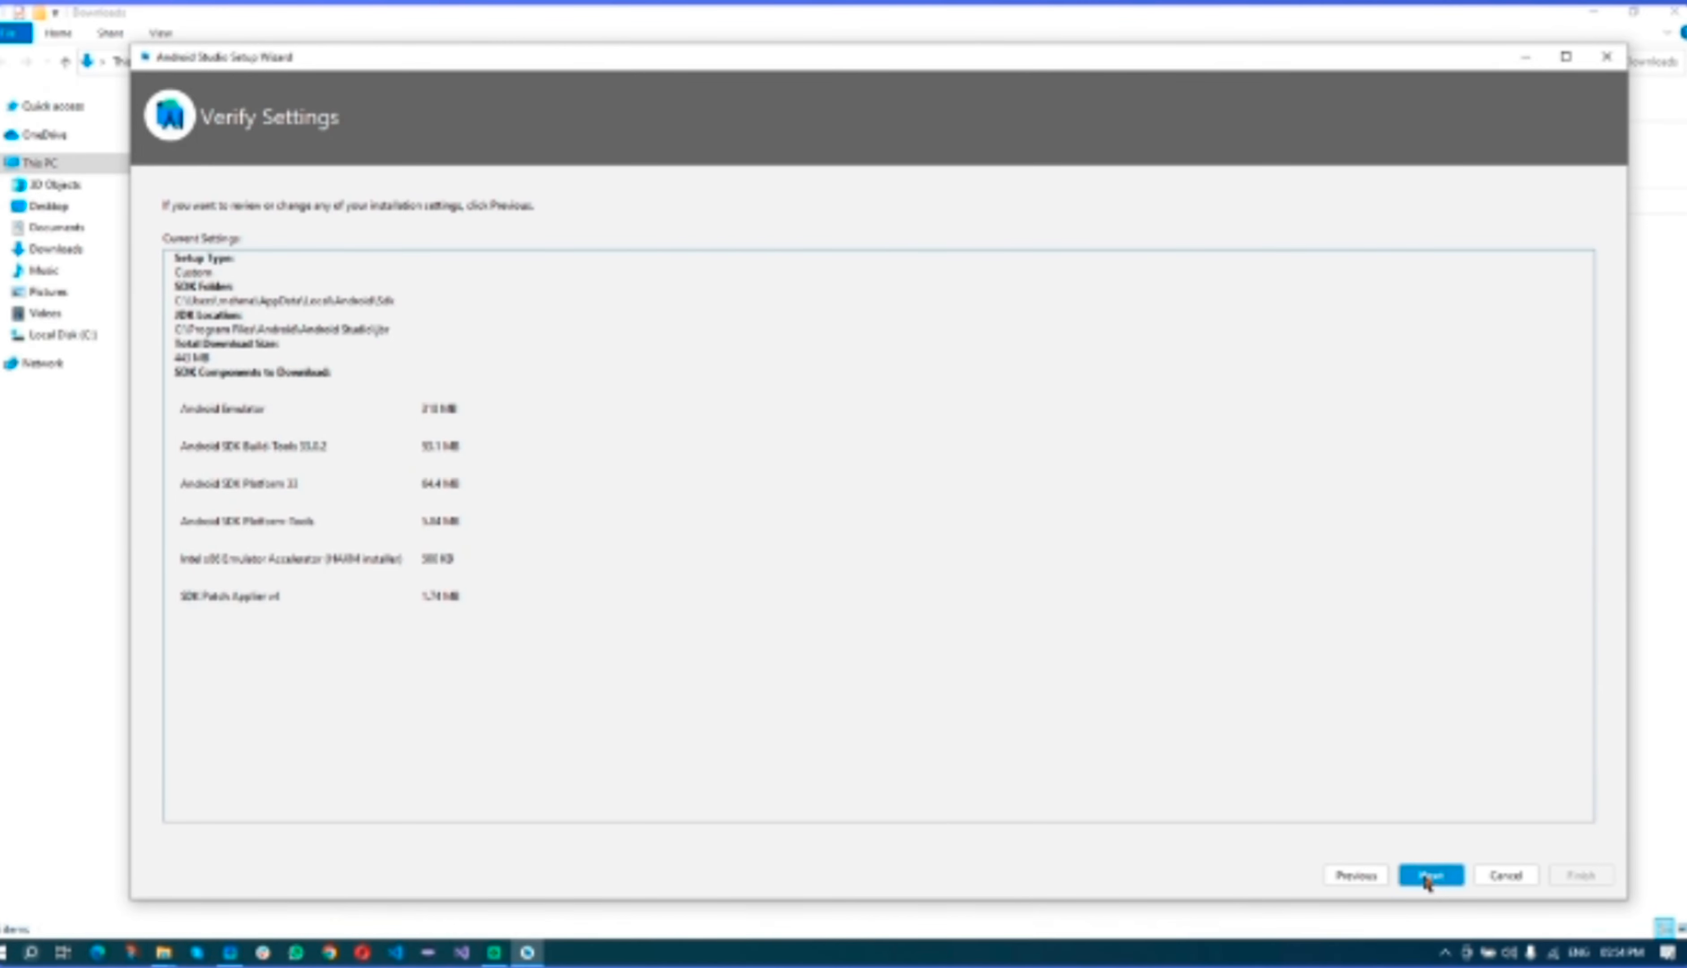
left_click(1350, 879)
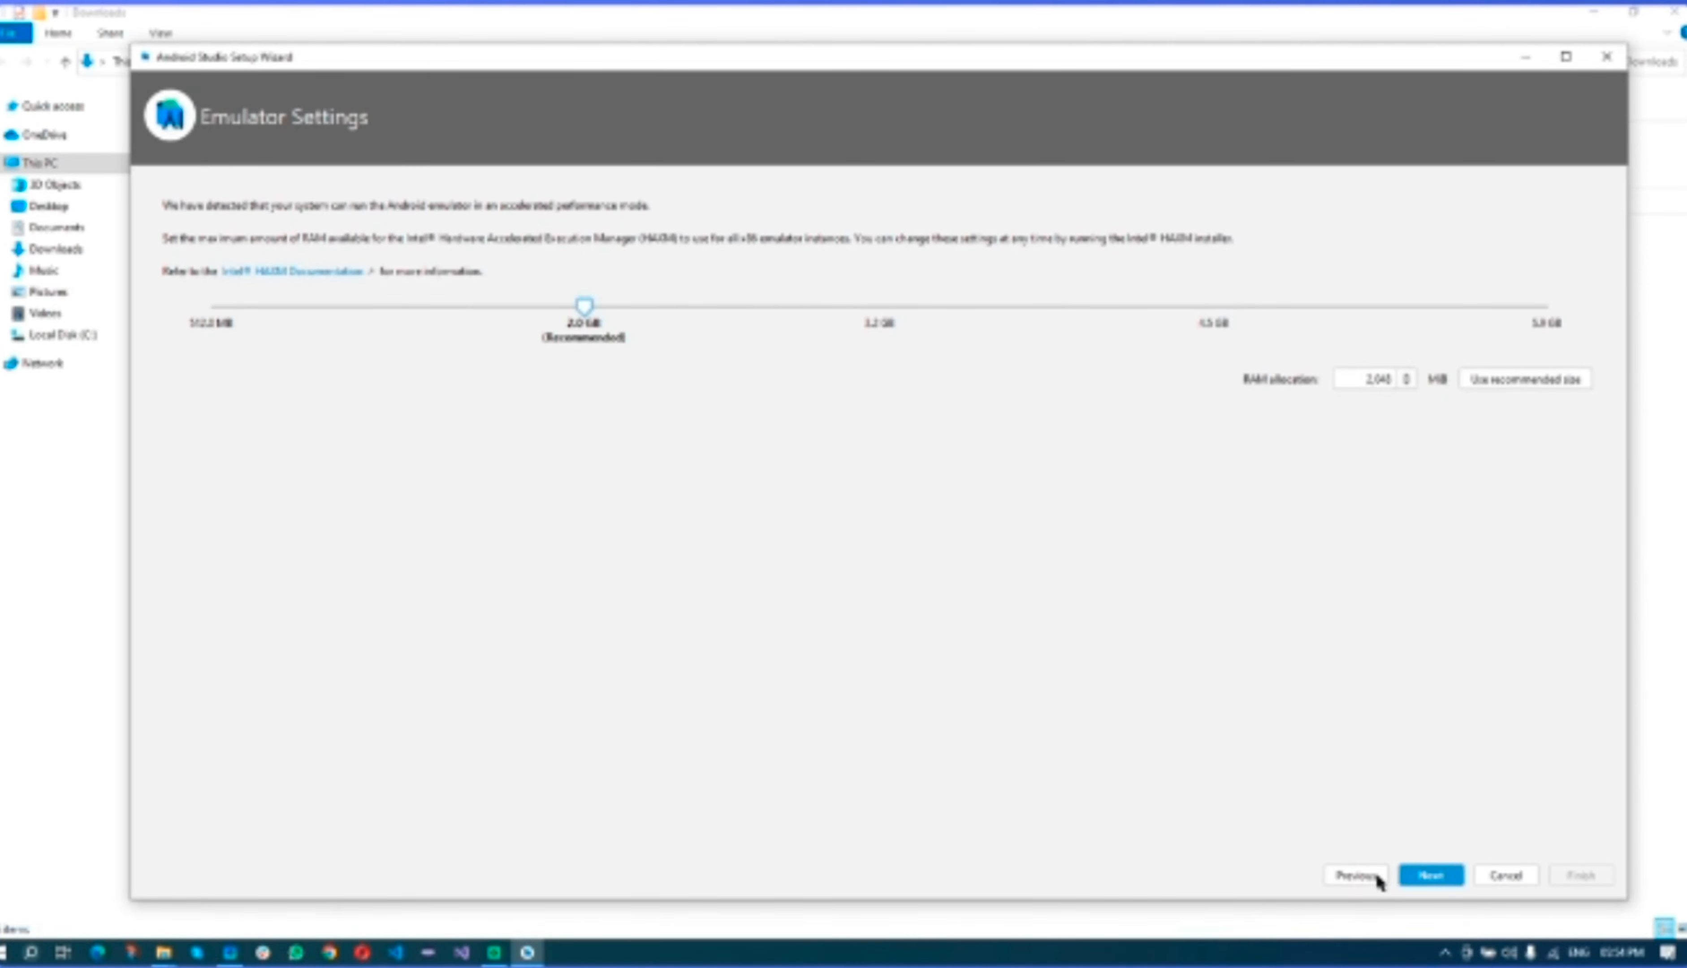
left_click(1423, 877)
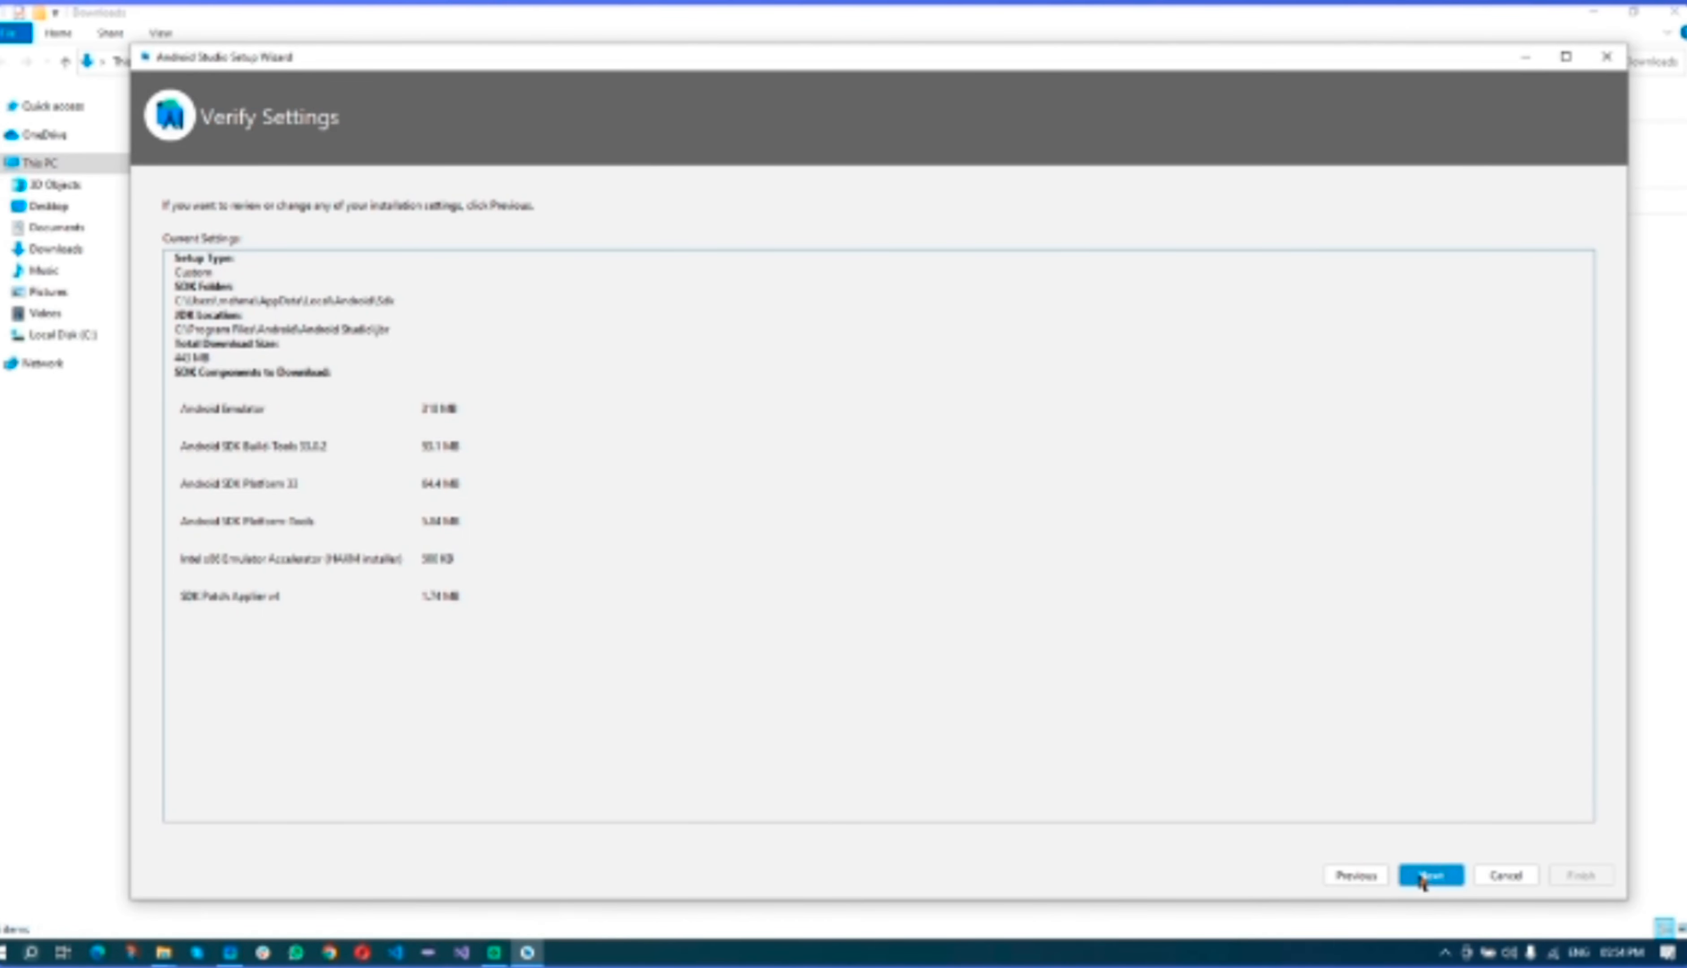
left_click(1423, 877)
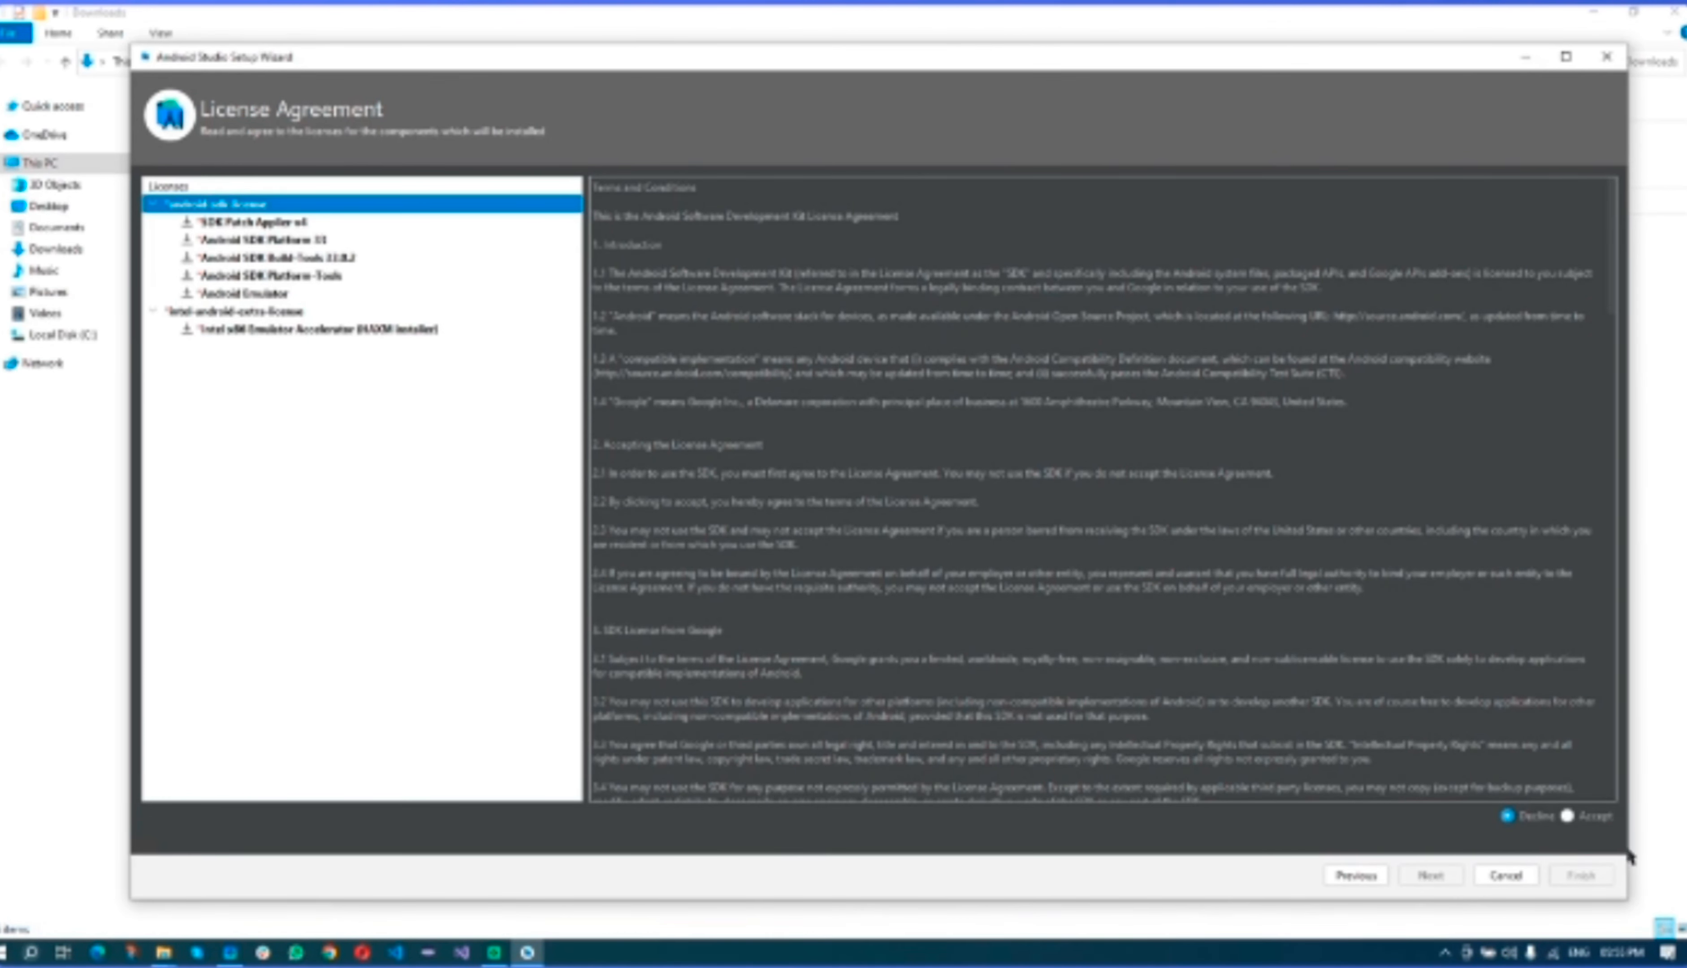
- Accept the android-sdk and Intel HAXM licenses and start downloading the components
left_click(1587, 820)
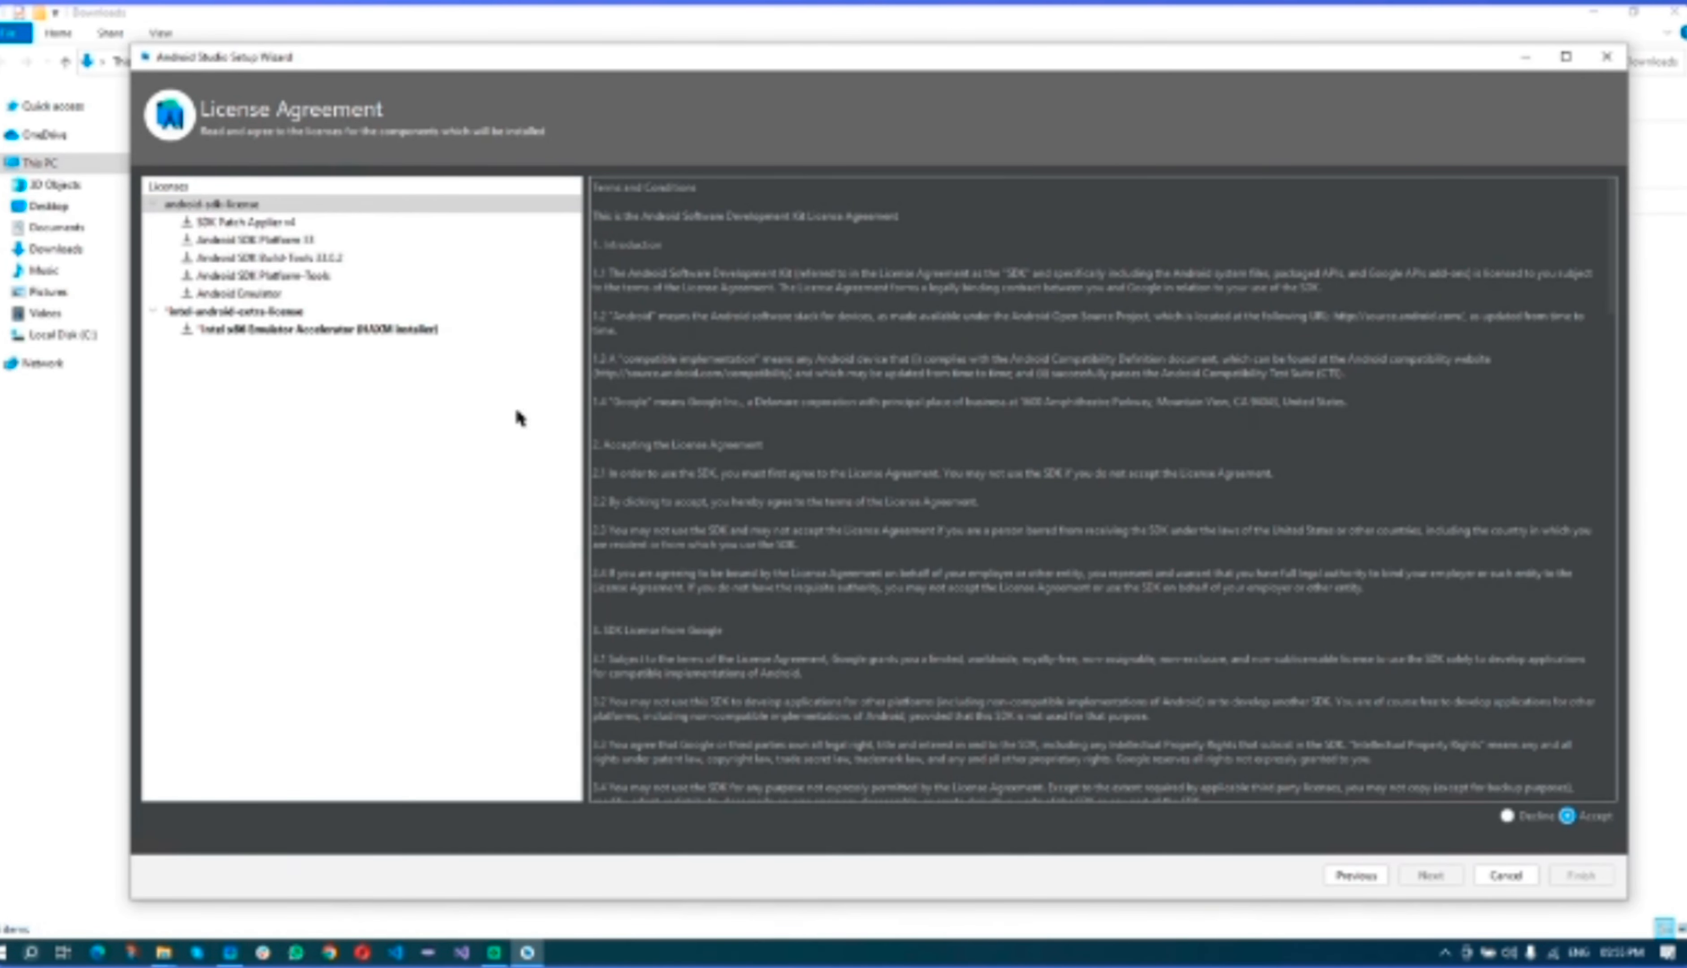
left_click(337, 314)
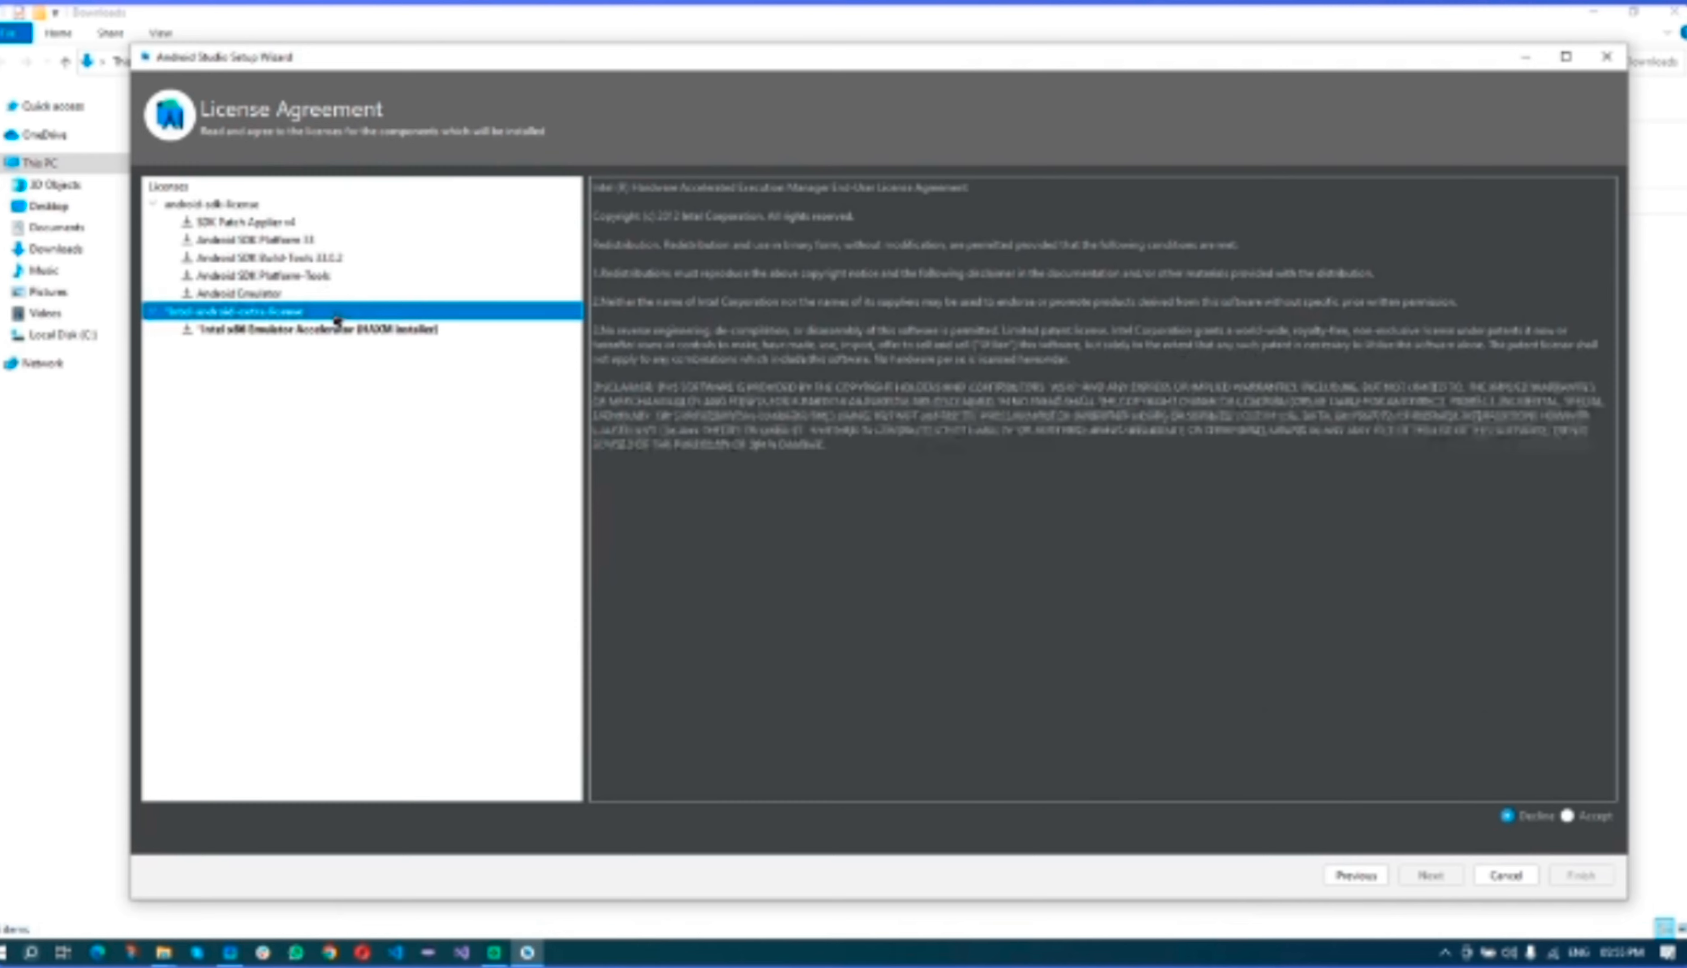
left_click(1605, 824)
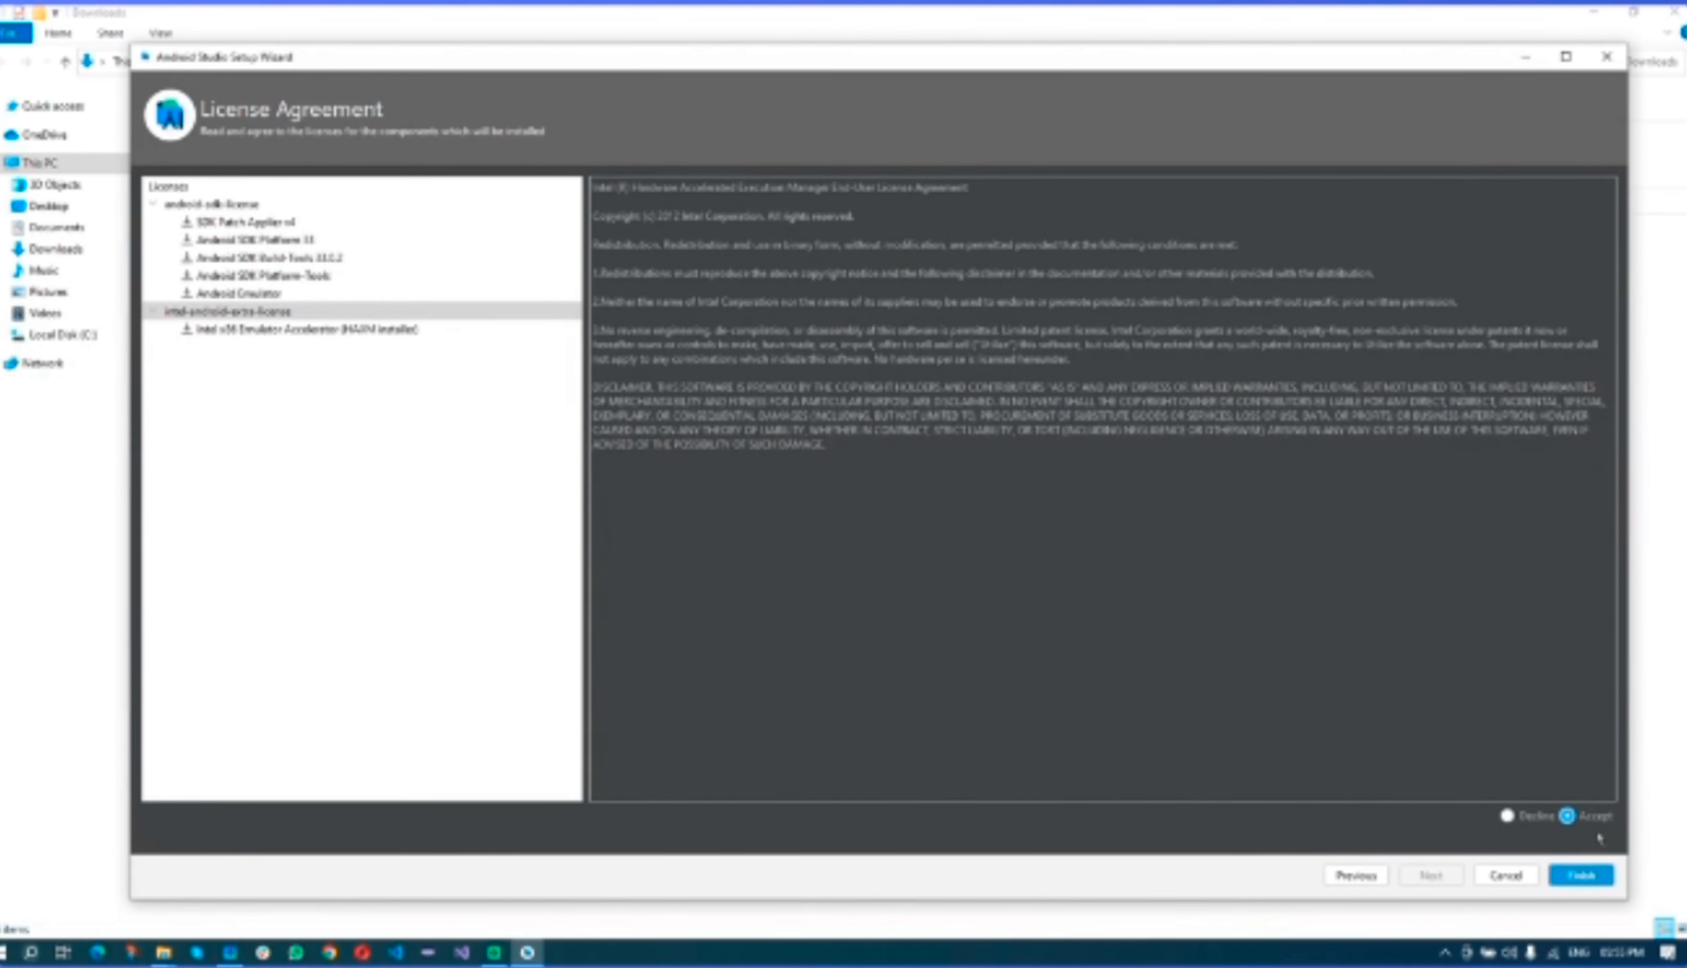
left_click(1581, 877)
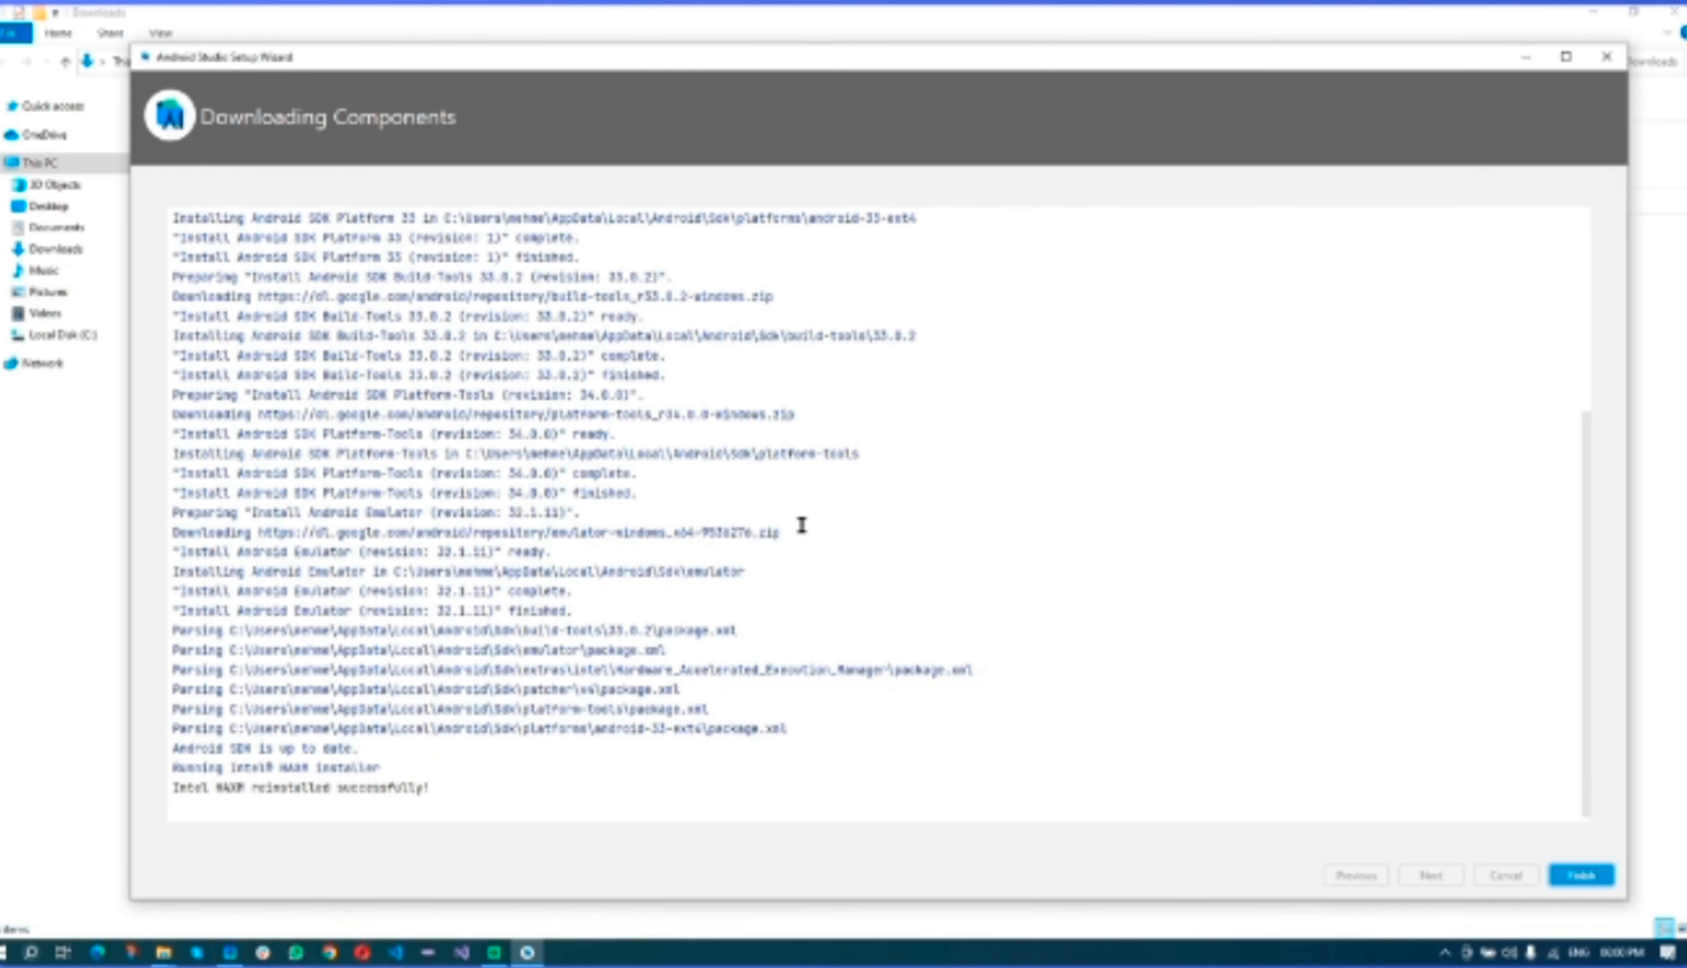
- Close the finished Setup Wizard and maximize the Welcome to Android Studio window
left_click(1581, 875)
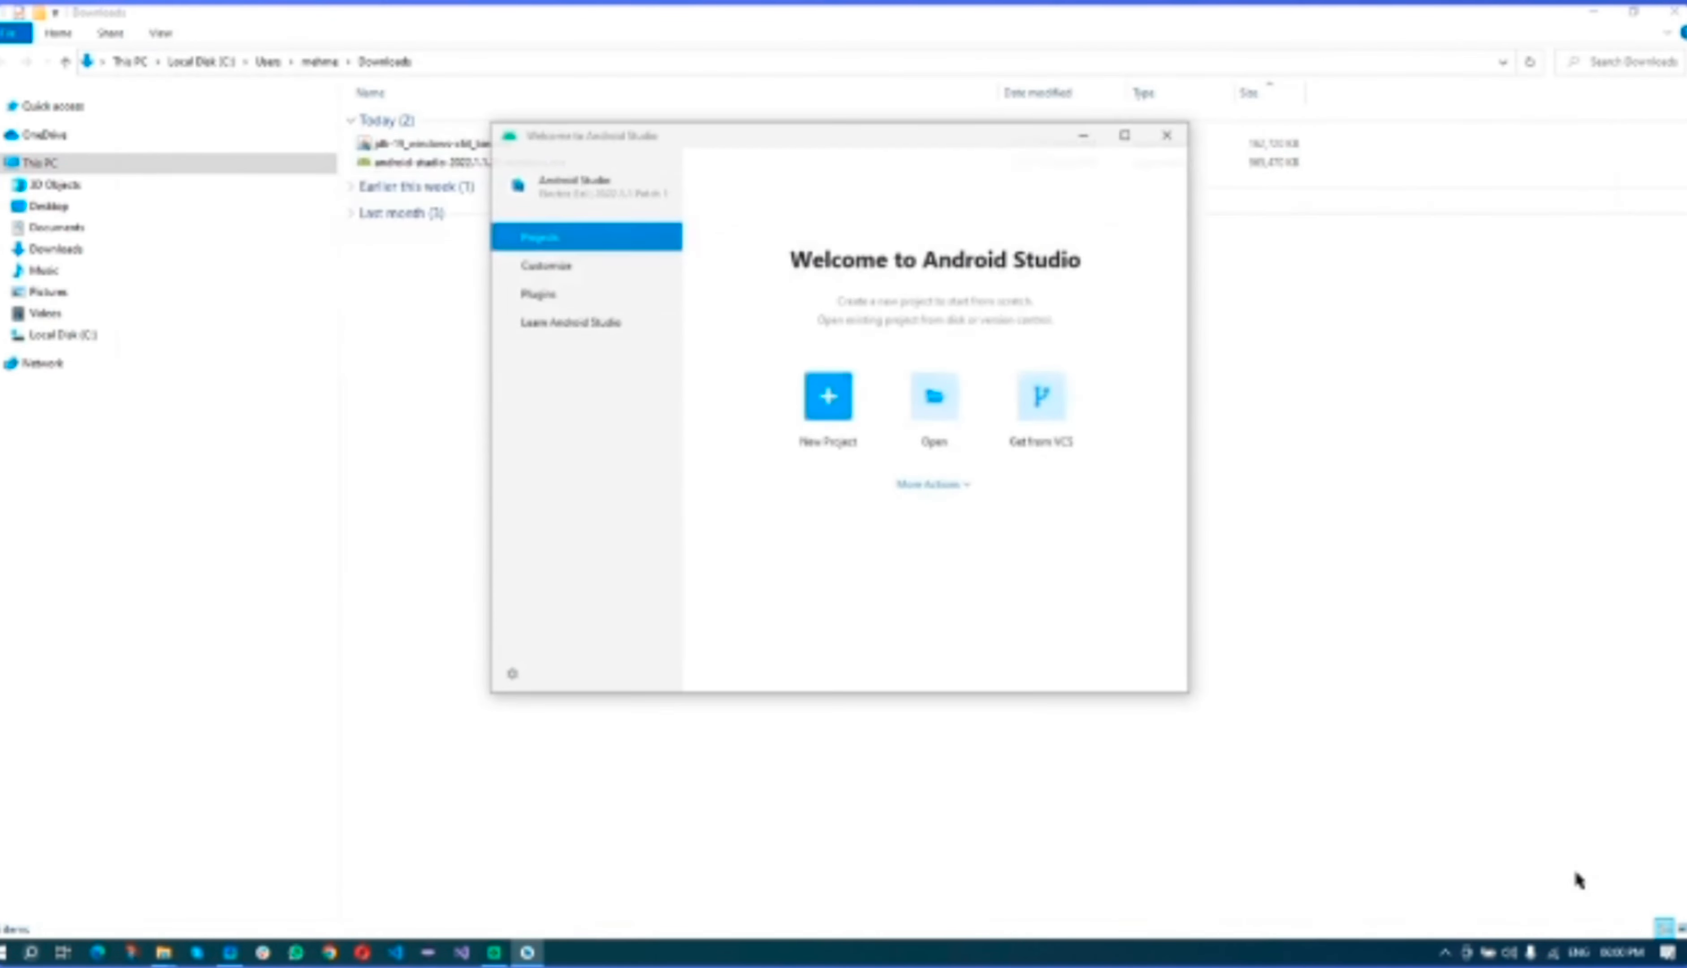
left_click(1128, 136)
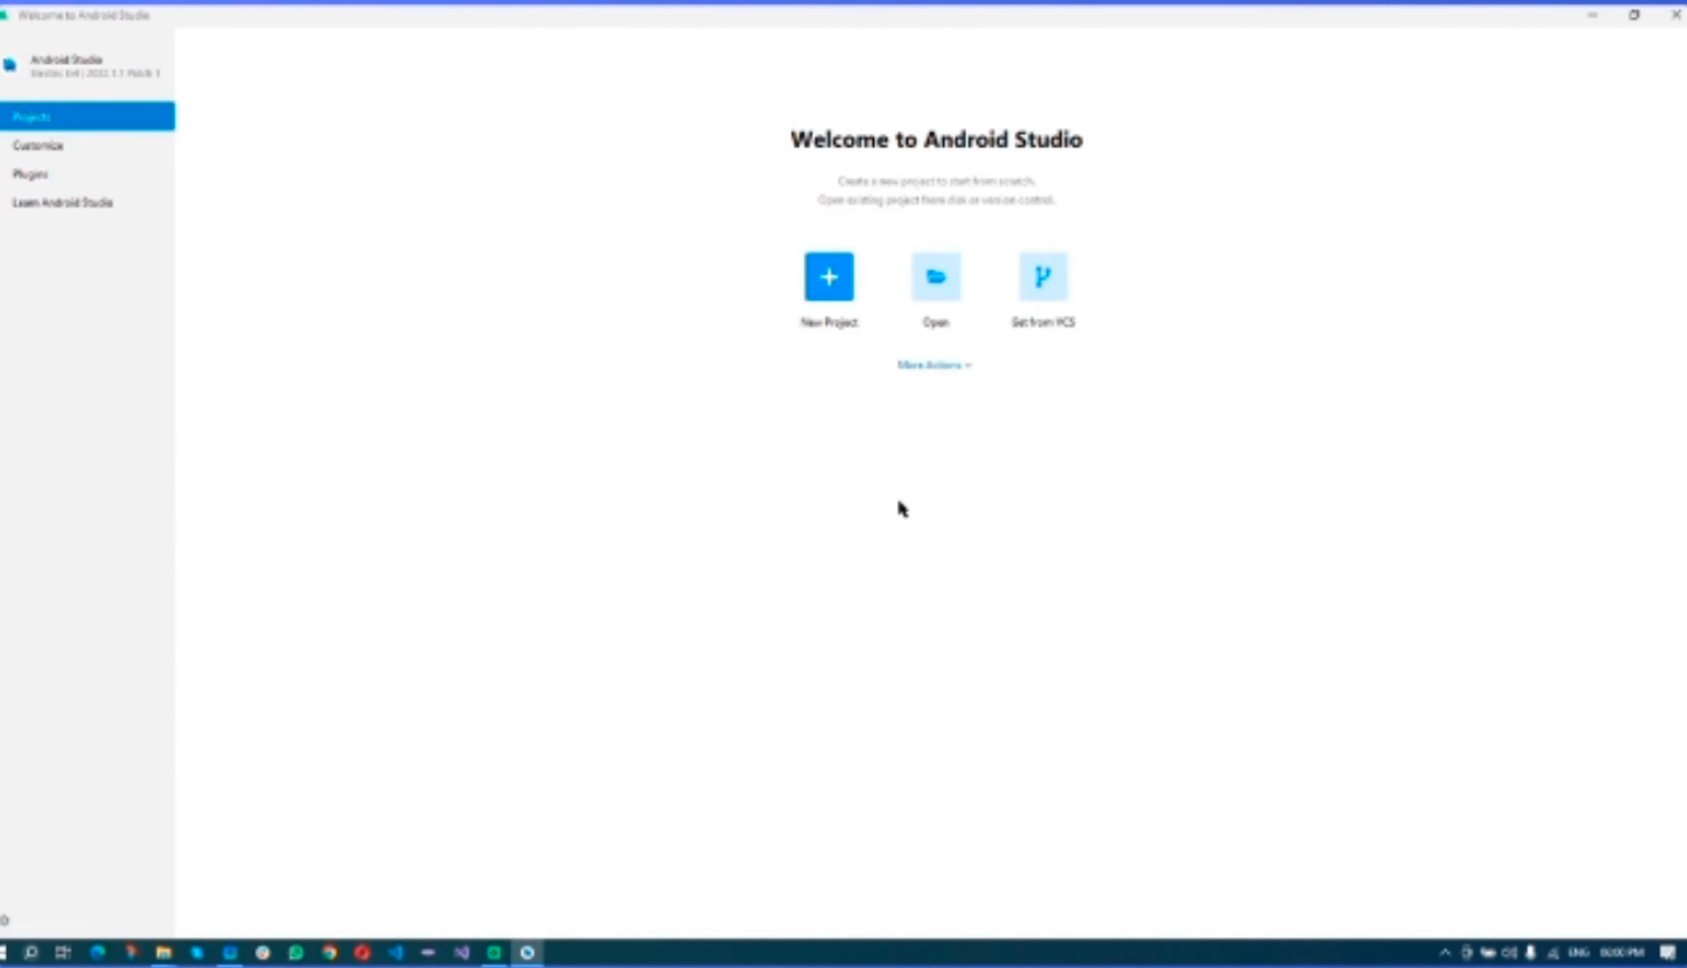